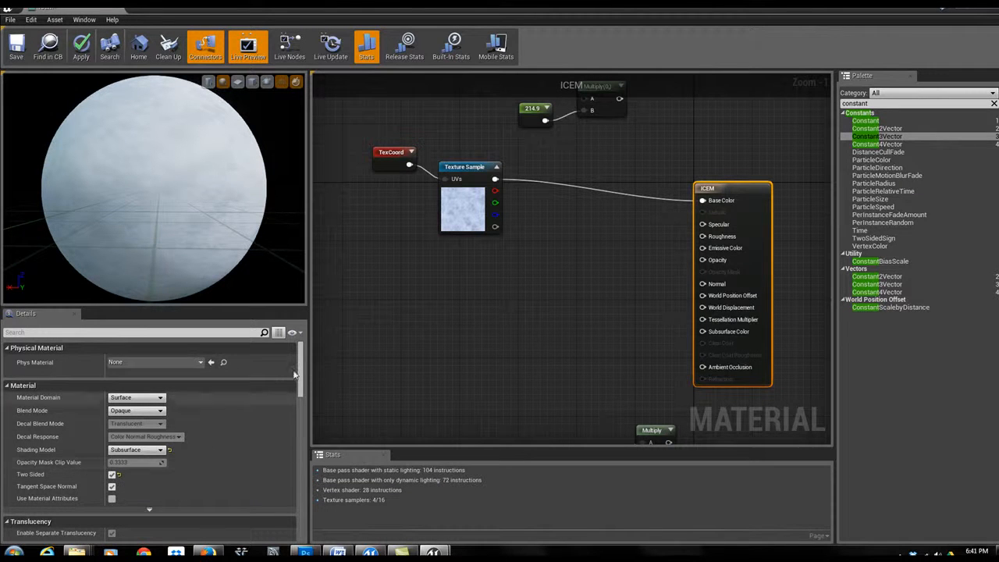
- Set the ICEM material's D3D11 Tessellation Mode to PN Triangles
left_click_drag(301, 372, 306, 453)
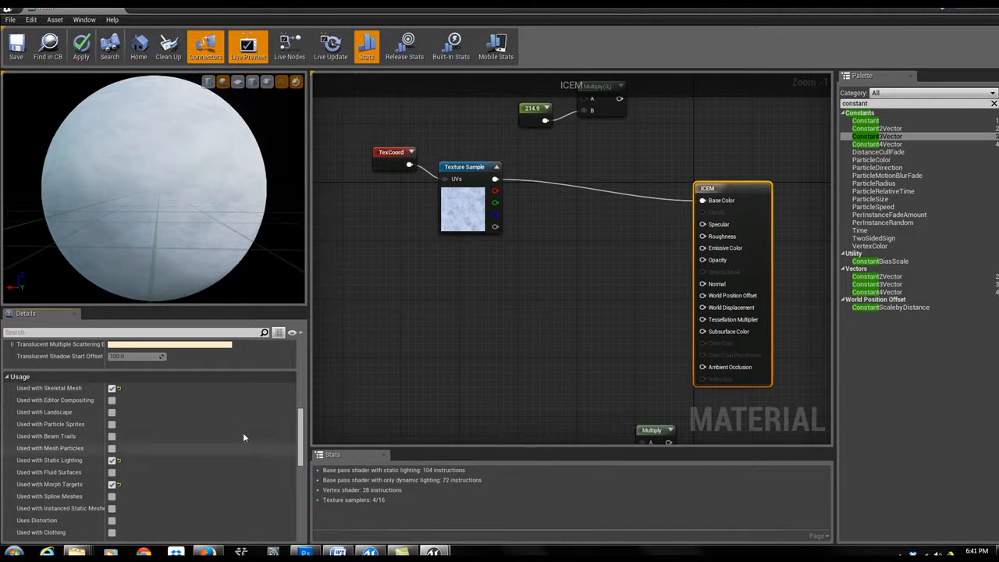
left_click_drag(300, 428, 300, 461)
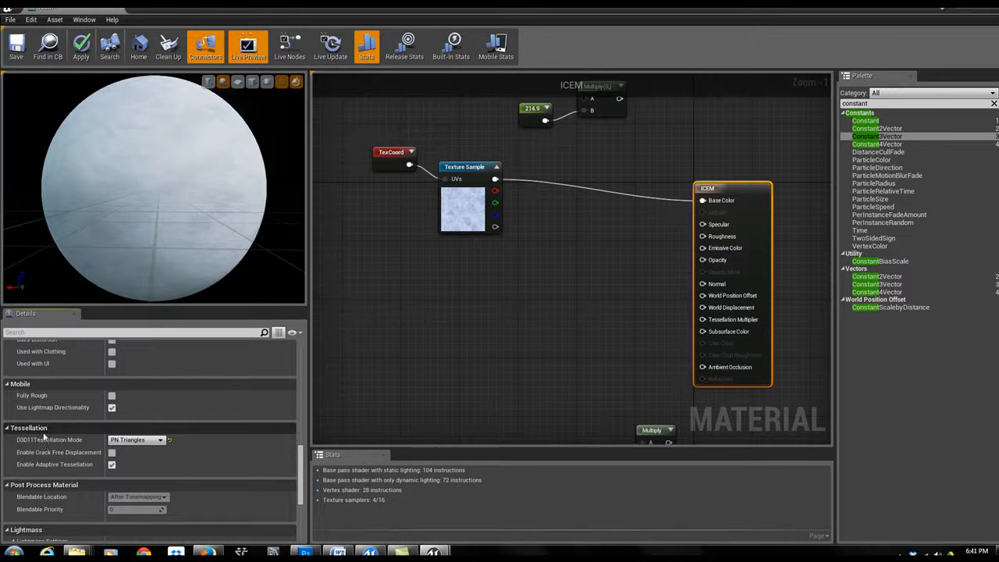
left_click(160, 440)
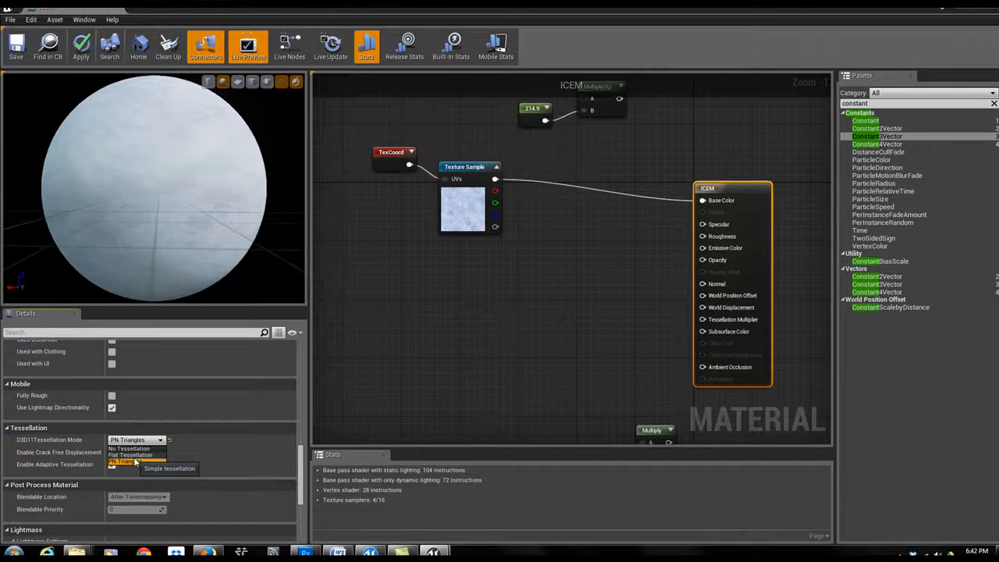
left_click(135, 462)
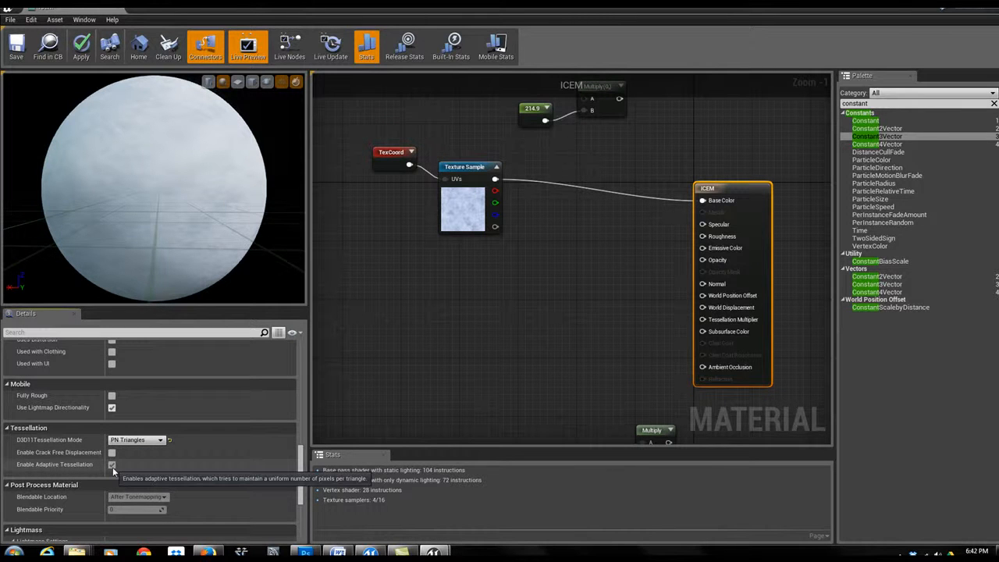
- Review the material's post process, Lightmass, preview mesh and thumbnail settings, and widen the node graph area
left_click_drag(302, 451, 303, 461)
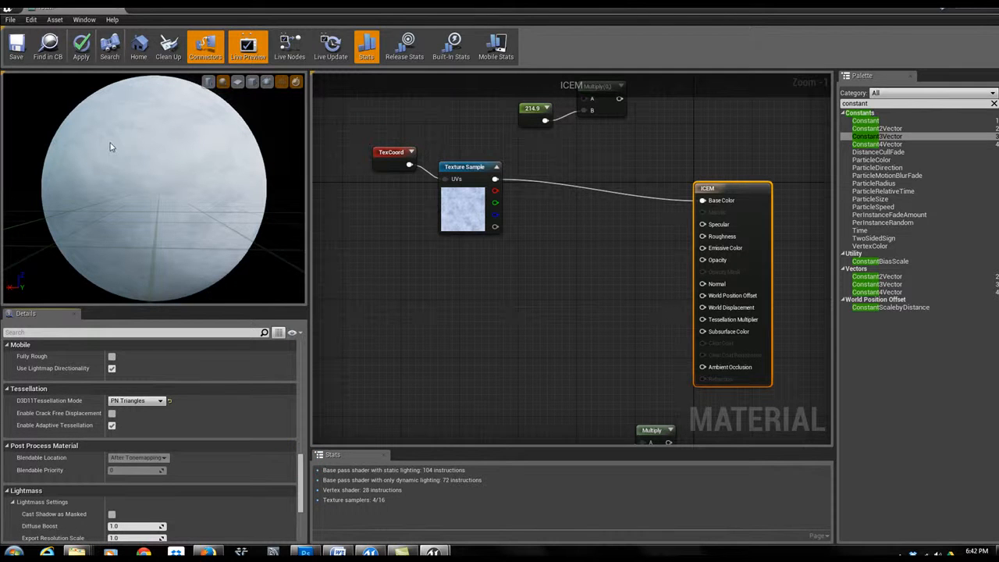
scroll(303, 485, "down", 3)
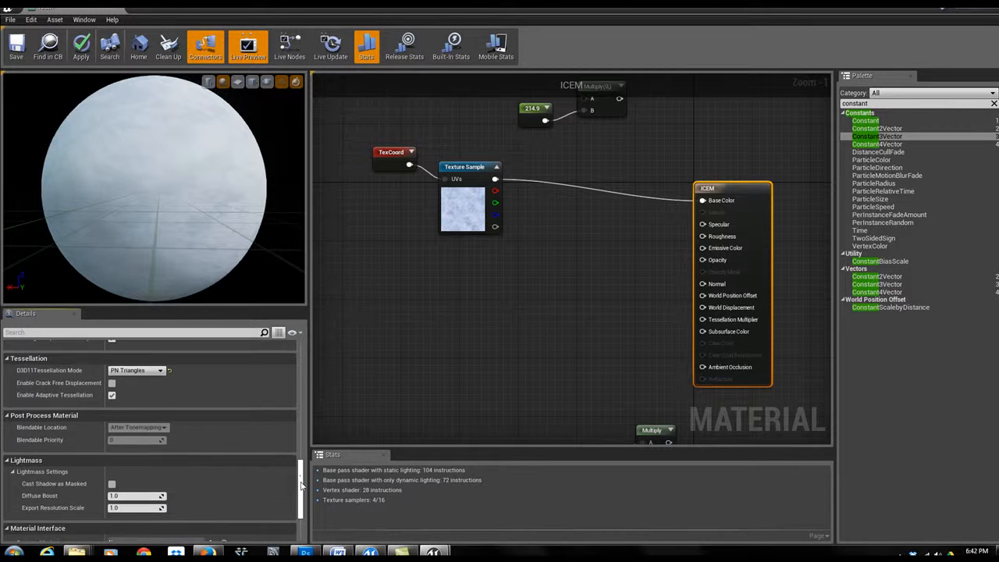
left_click_drag(303, 489, 303, 528)
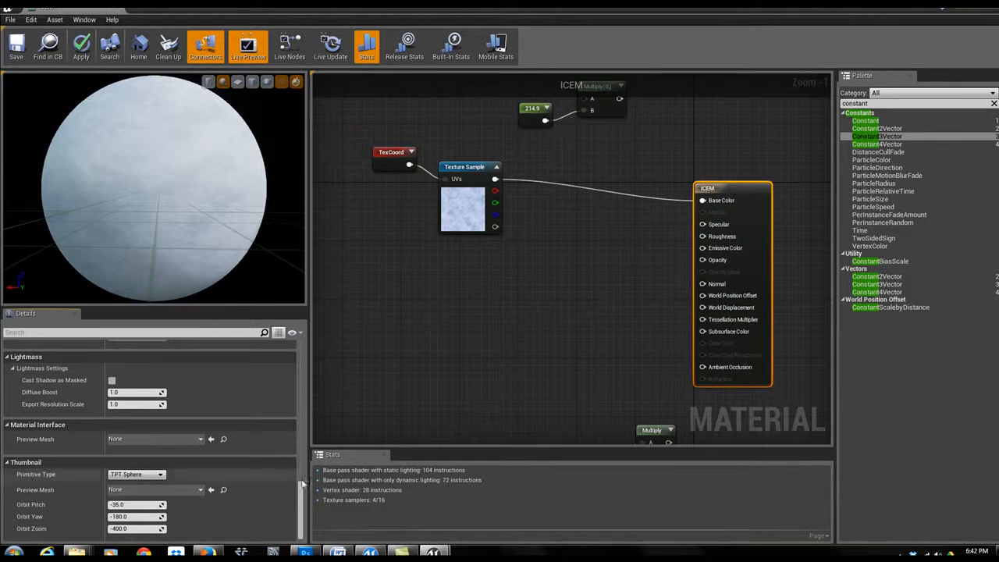
left_click_drag(301, 504, 301, 343)
left_click_drag(309, 255, 222, 258)
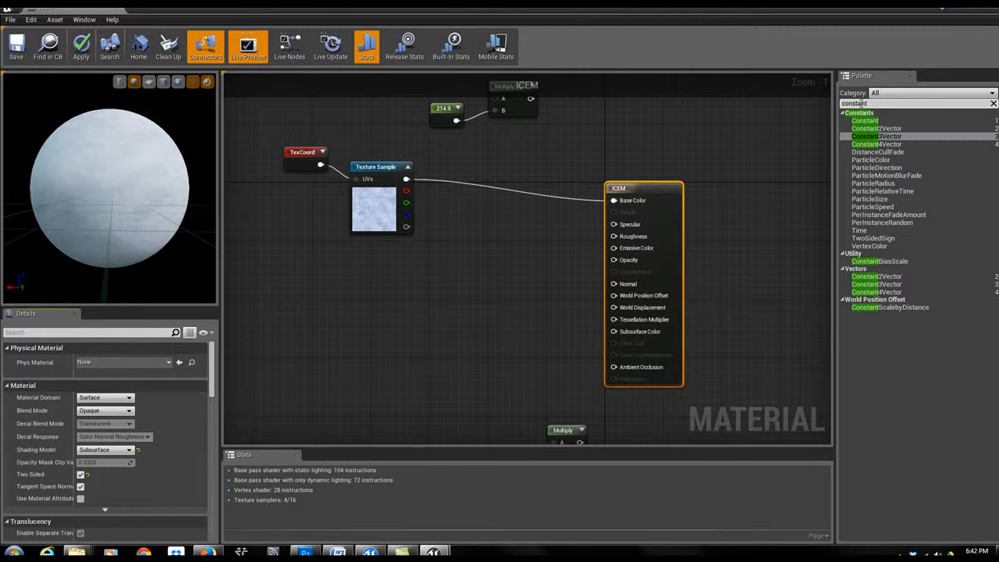
- Add three Constant nodes to the graph and stack them in a column beside the ICEM material node
left_click_drag(864, 121, 561, 220)
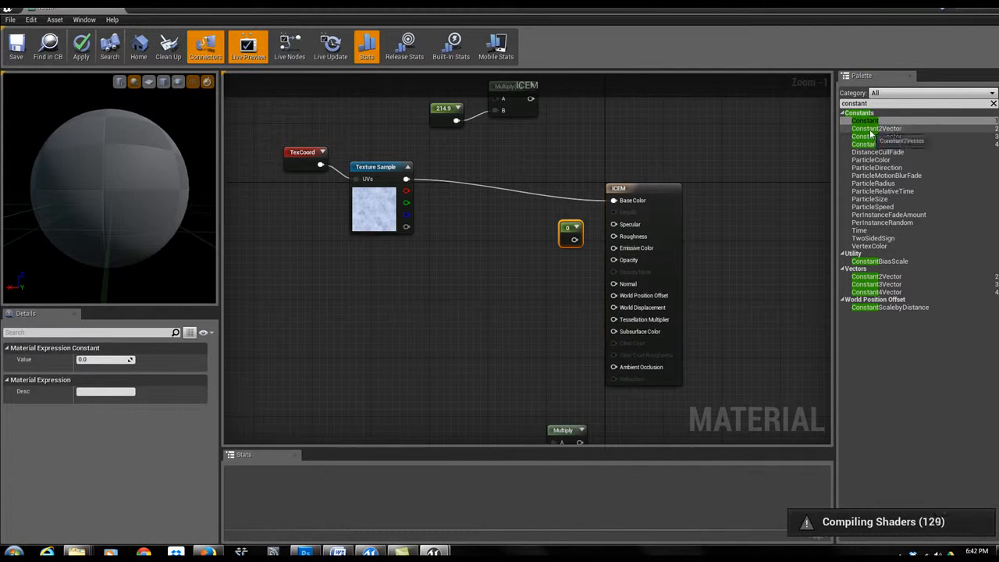
left_click_drag(869, 121, 558, 274)
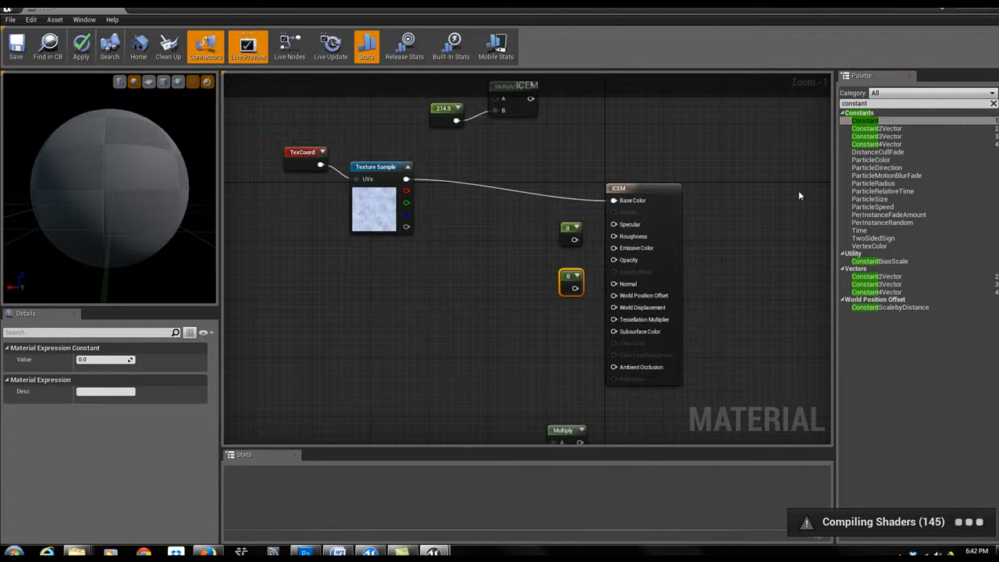
left_click_drag(771, 225, 559, 319)
left_click_drag(560, 237, 540, 228)
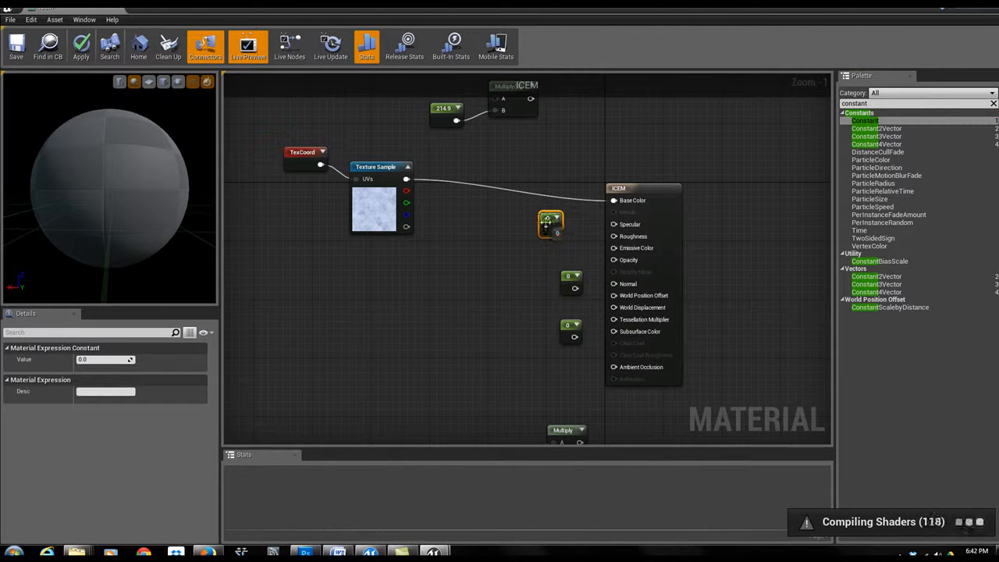
left_click_drag(569, 276, 549, 255)
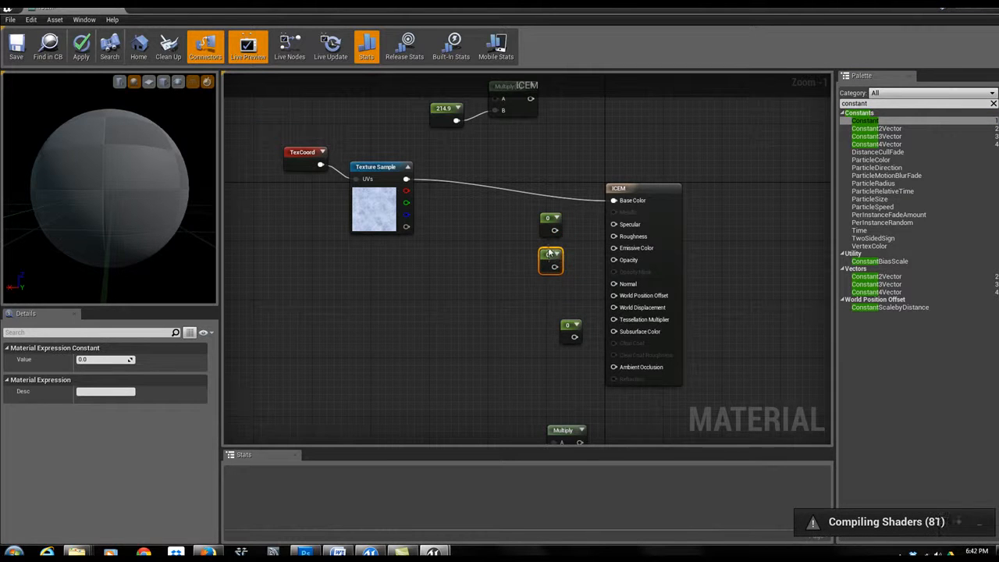
left_click_drag(573, 327, 550, 291)
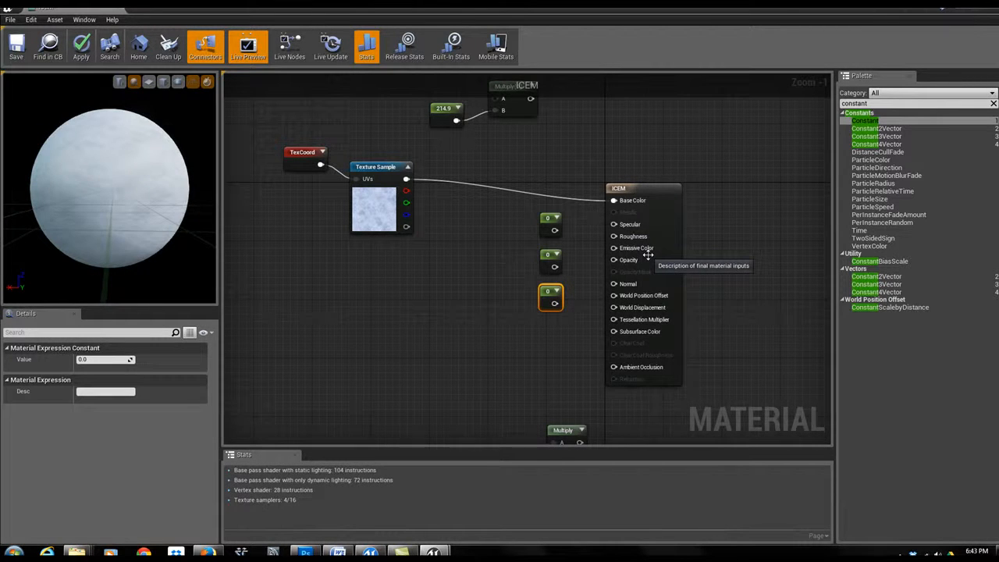
- Connect the upper Constant node to the material's Specular input and set its value to 0.5
left_click_drag(553, 229, 614, 226)
left_click(550, 221)
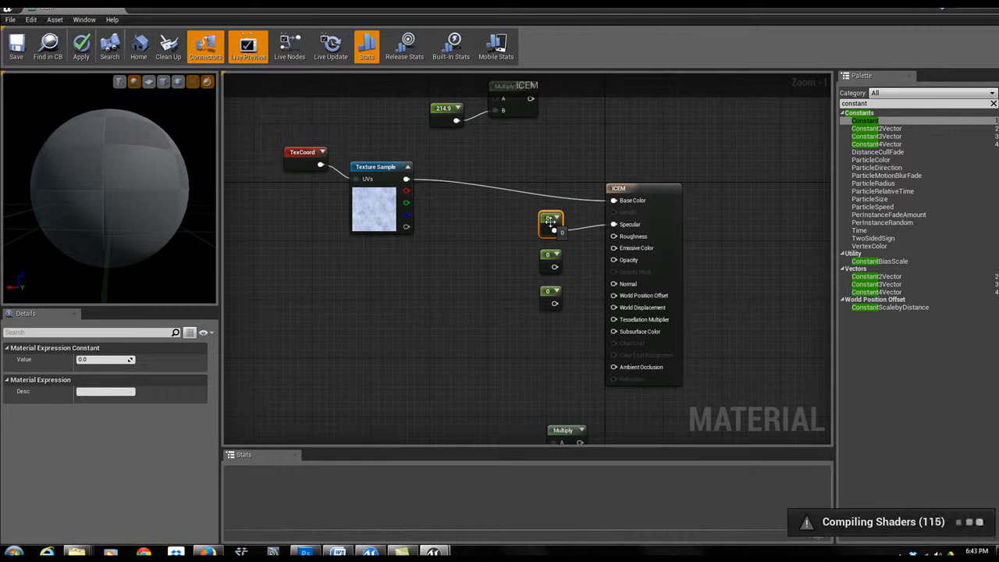
left_click(86, 359)
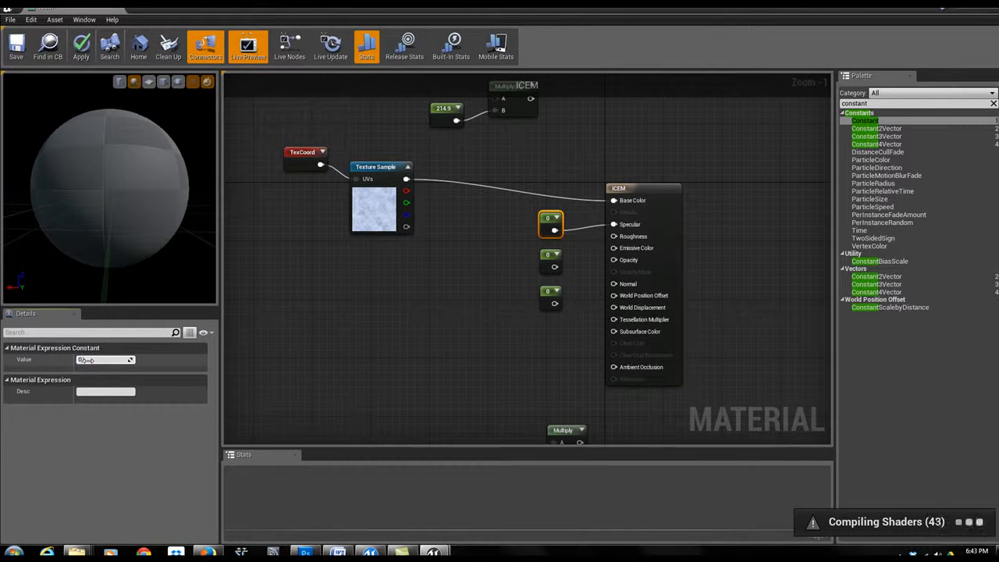
type("0.5")
key("Return")
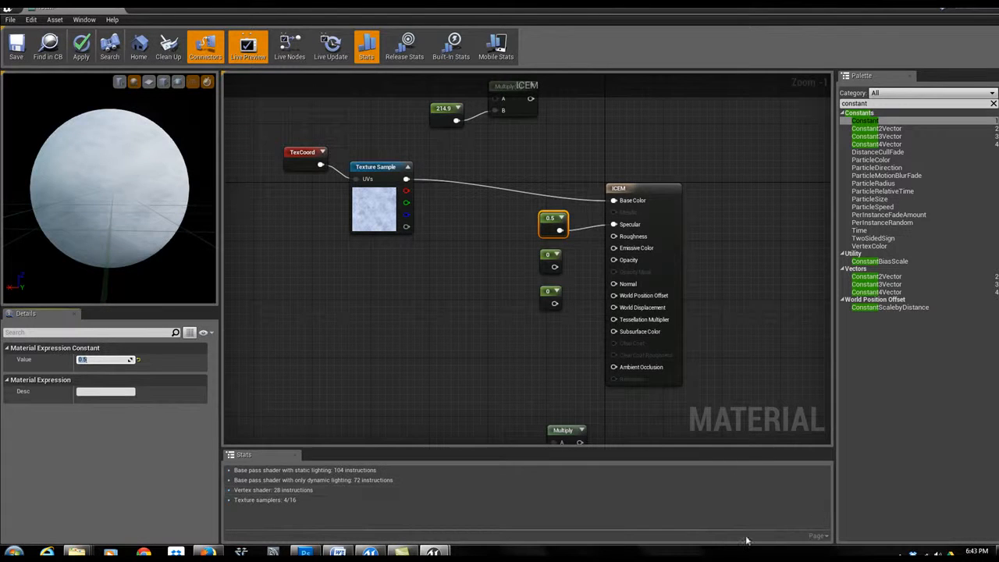
- Set the middle and lower Constant nodes to 0.2 and connect them to Roughness and Opacity respectively
left_click(551, 257)
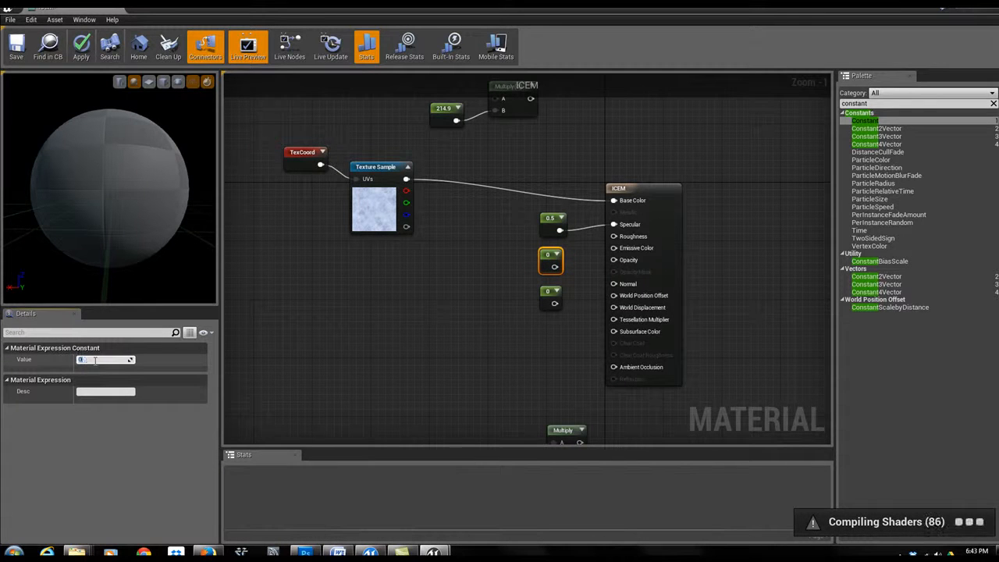
key("Return")
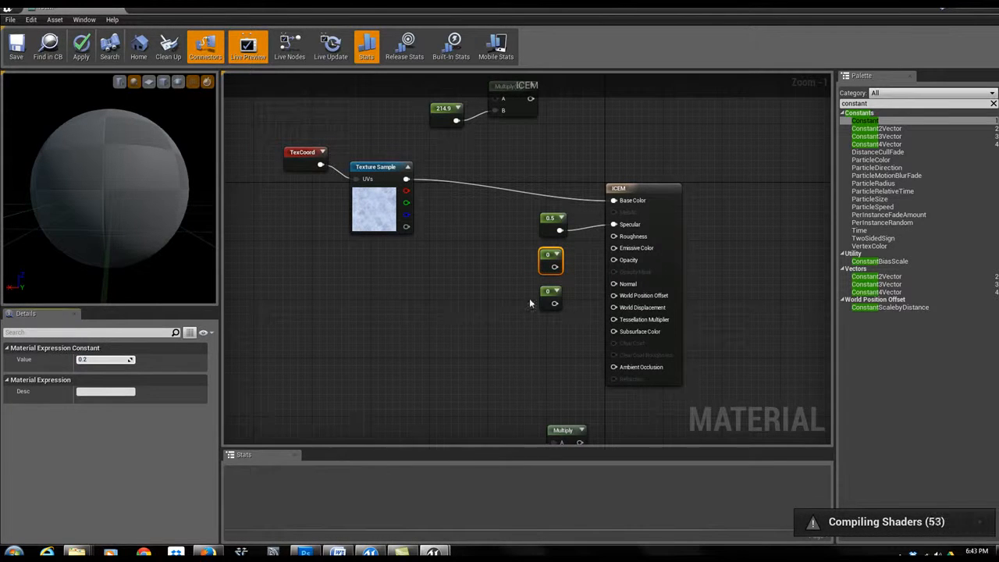
left_click(551, 297)
left_click(91, 358)
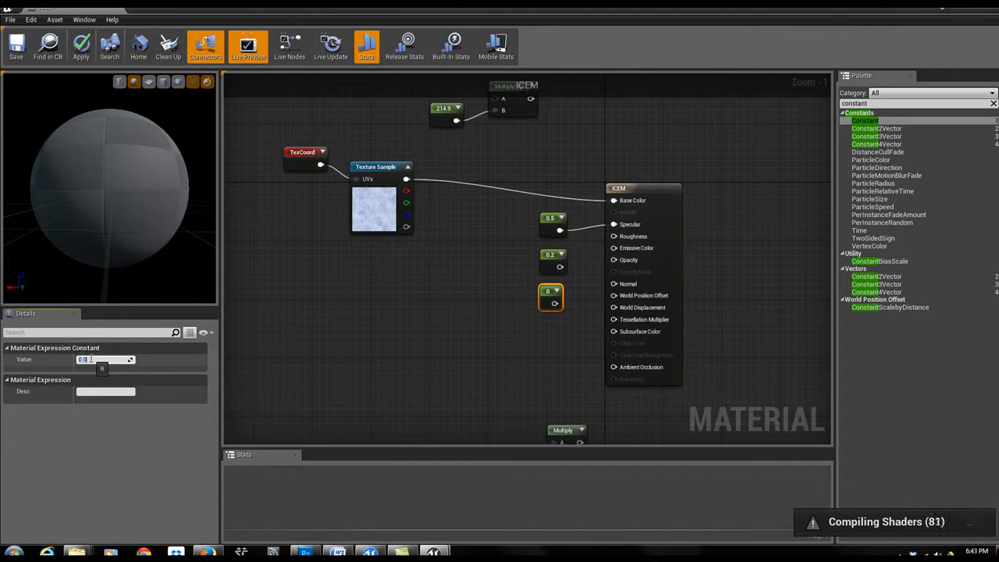
key("Return")
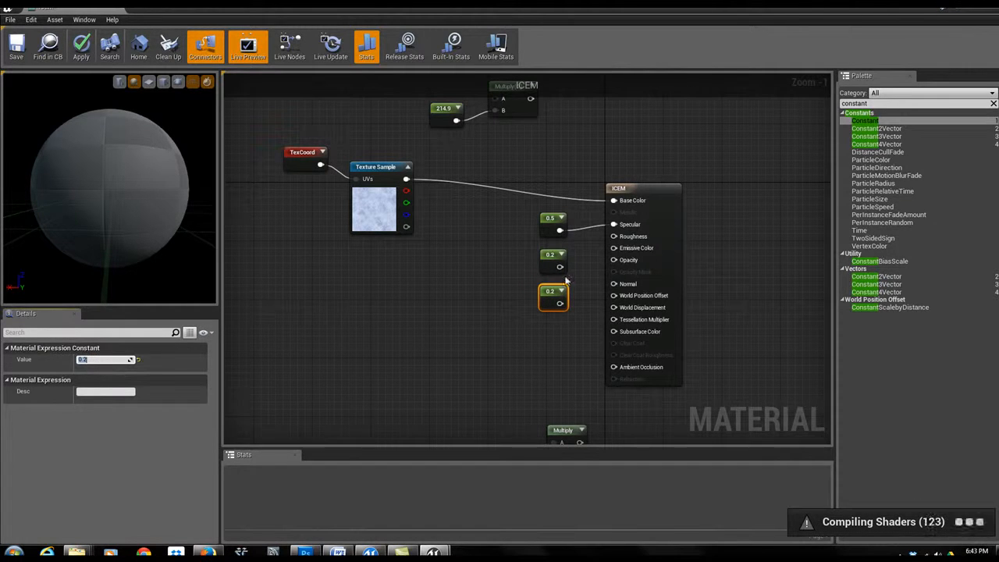
left_click_drag(559, 266, 614, 237)
left_click_drag(559, 305, 616, 264)
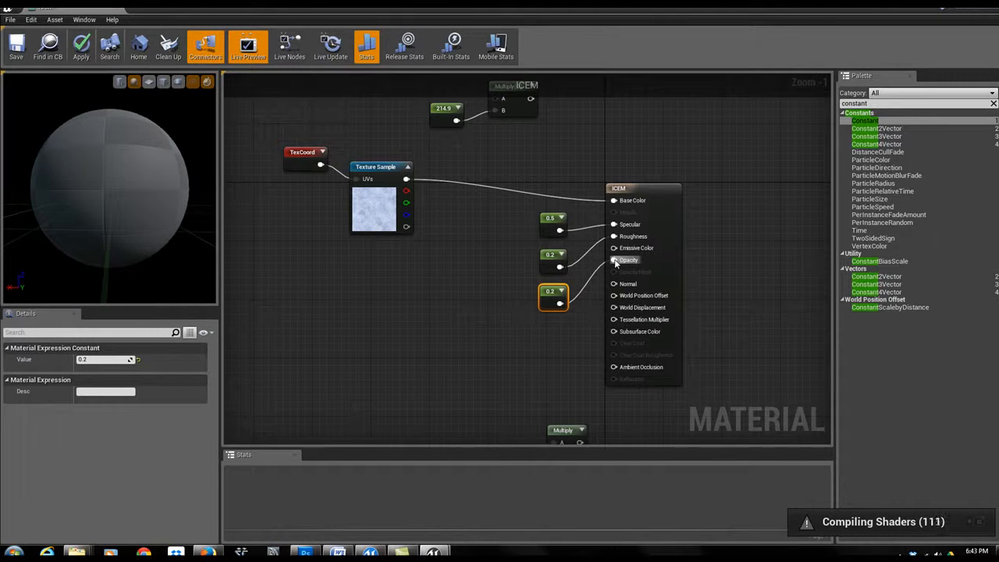
- Place two Add nodes in the empty space between the blue normal map samples and the ice Texture Sample
mouse_move(504, 285)
right_mouse_down()
mouse_move(469, 287)
mouse_move(488, 285)
right_mouse_up()
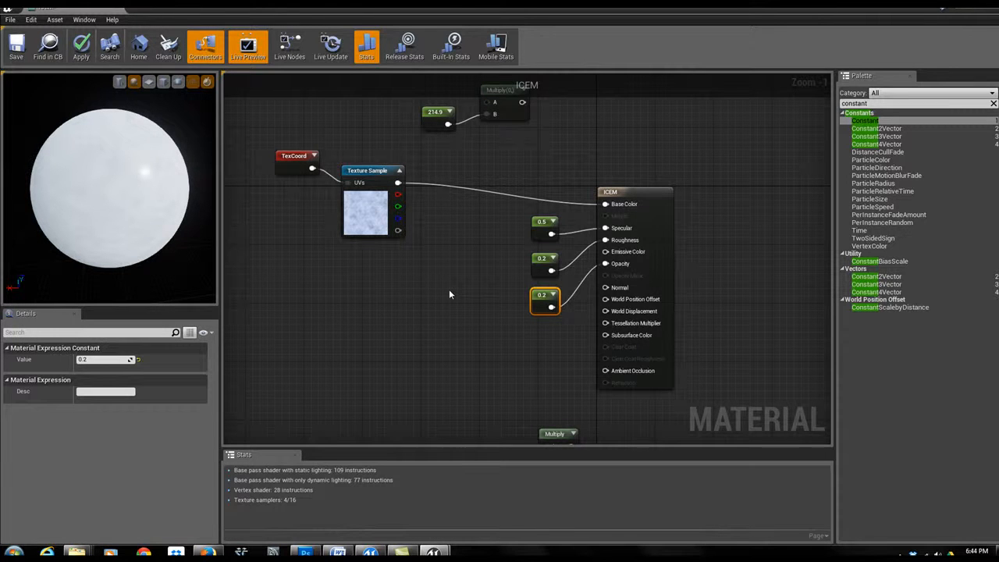
right_click_drag(429, 324, 635, 333)
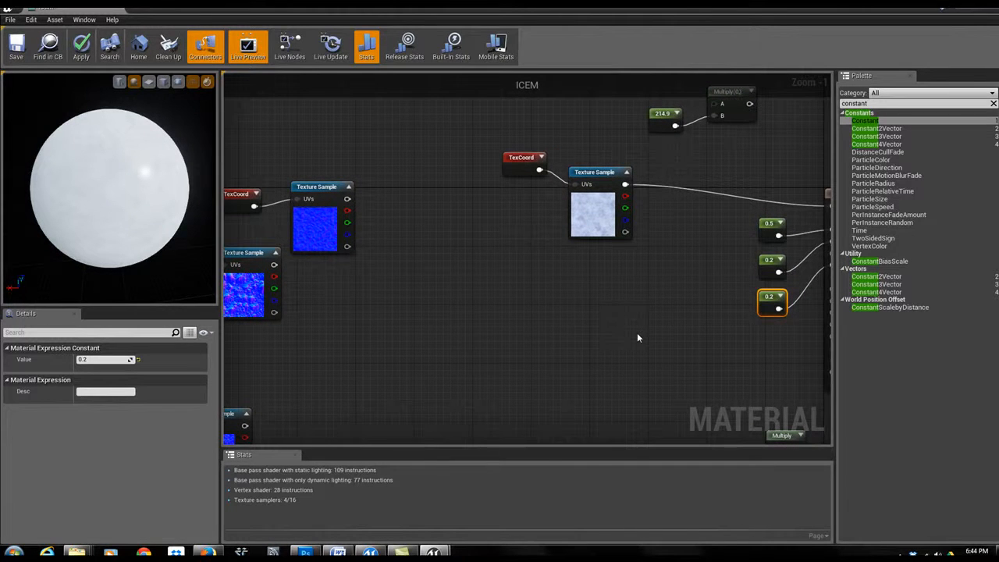
left_click_drag(874, 103, 820, 101)
type("add")
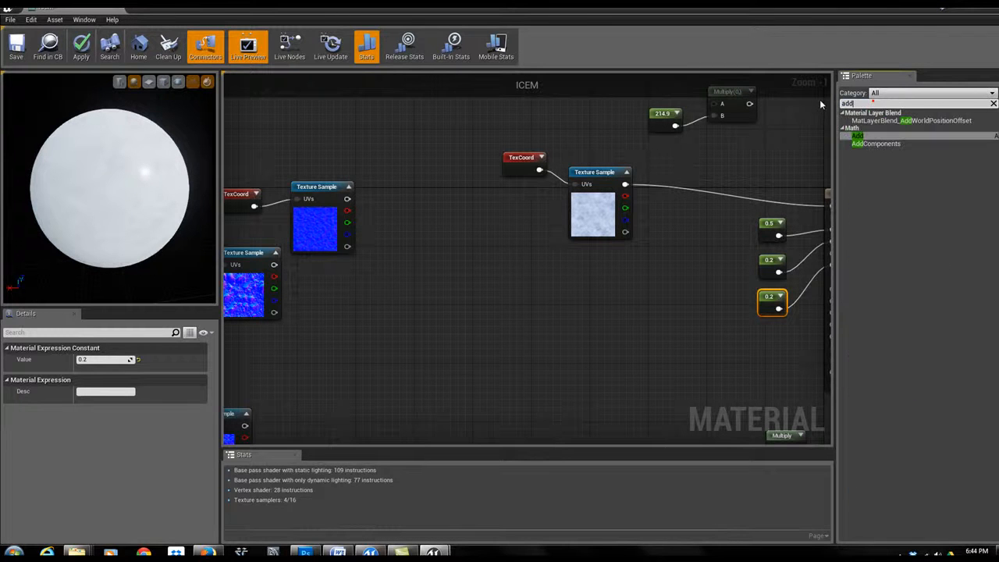
left_click_drag(882, 135, 456, 249)
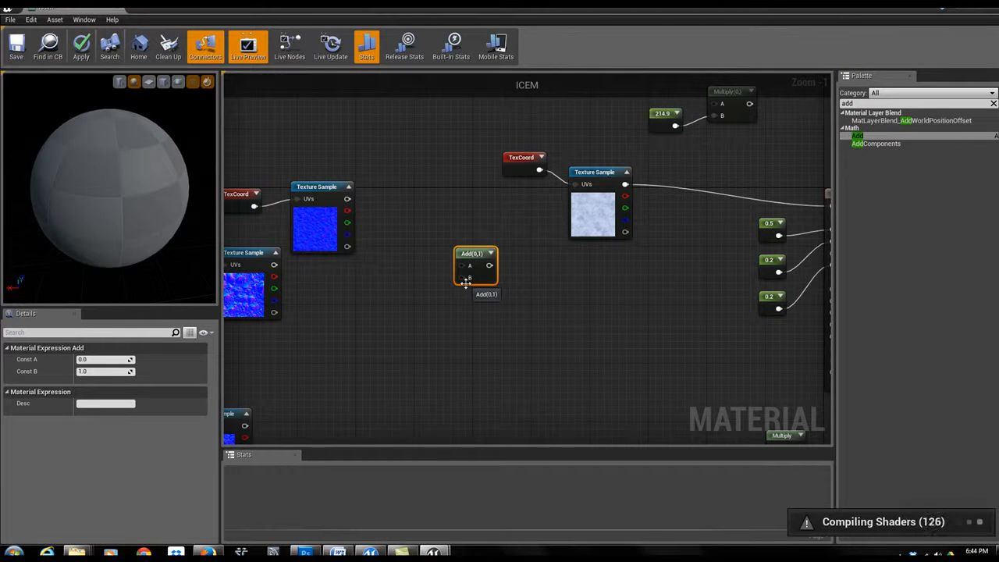
key("ctrl+w")
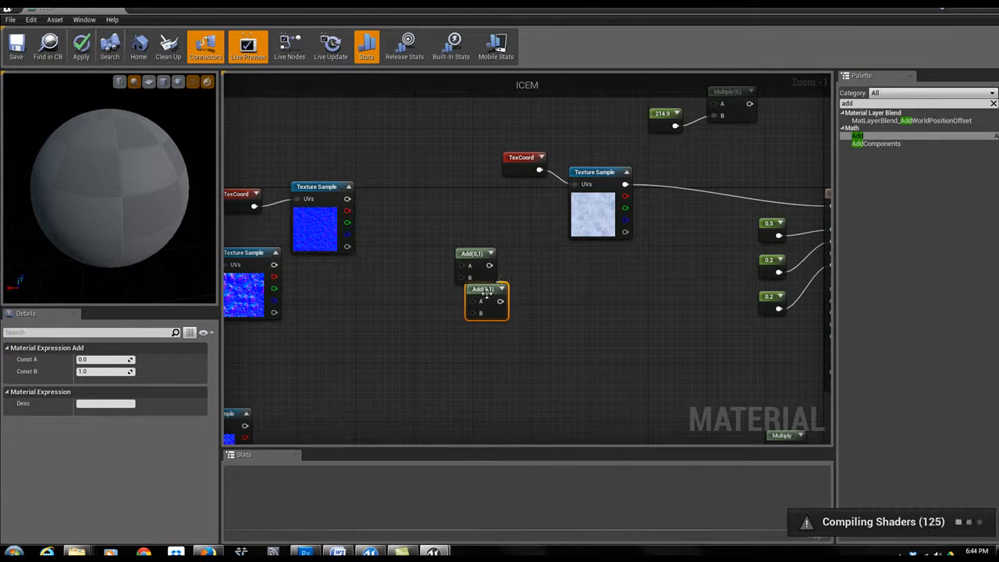
left_click_drag(489, 297, 468, 321)
- Place a Multiply node near the Add nodes, duplicate it, and move the copy clear of the original
left_click_drag(855, 104, 831, 105)
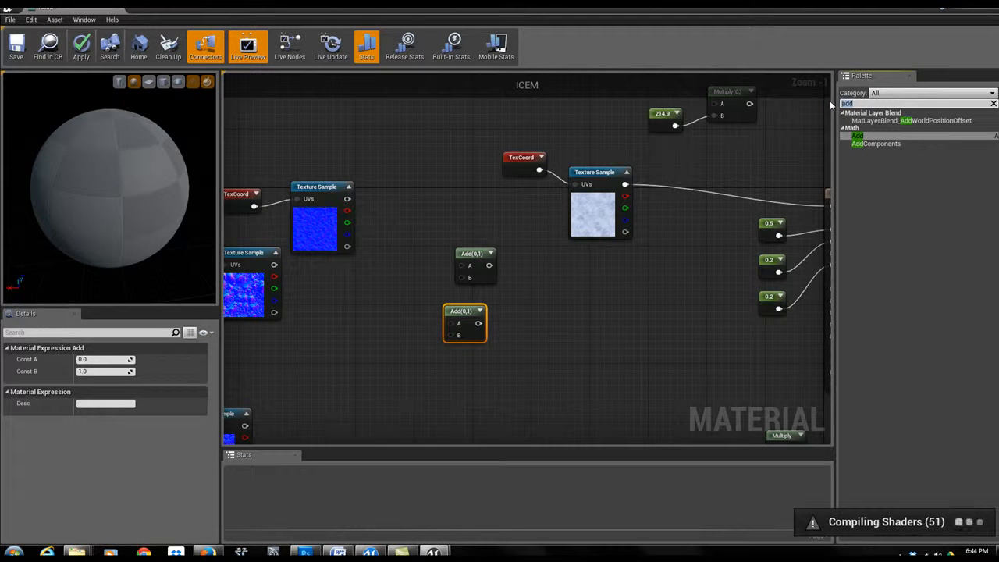
type("m")
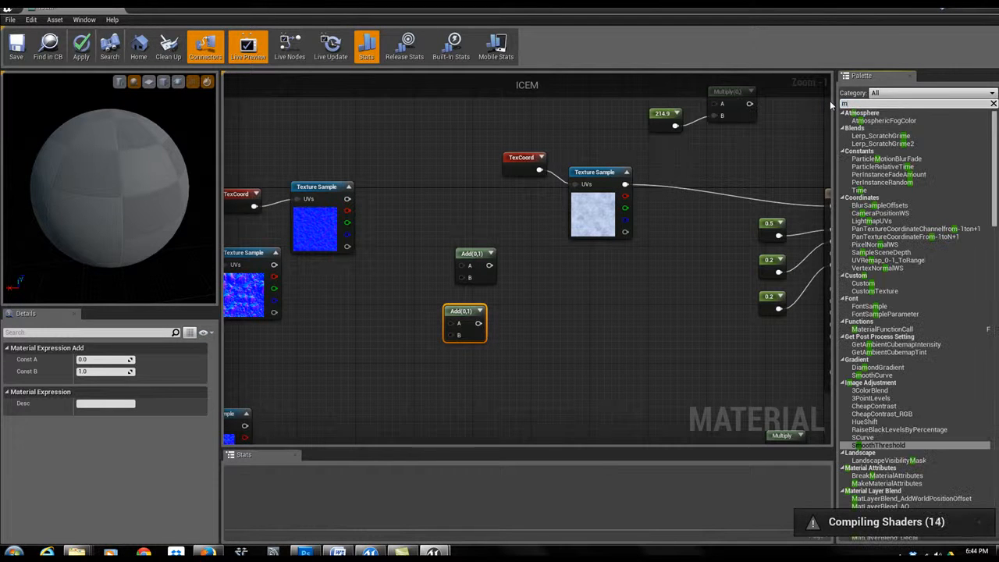
type("ul")
left_click_drag(877, 121, 385, 338)
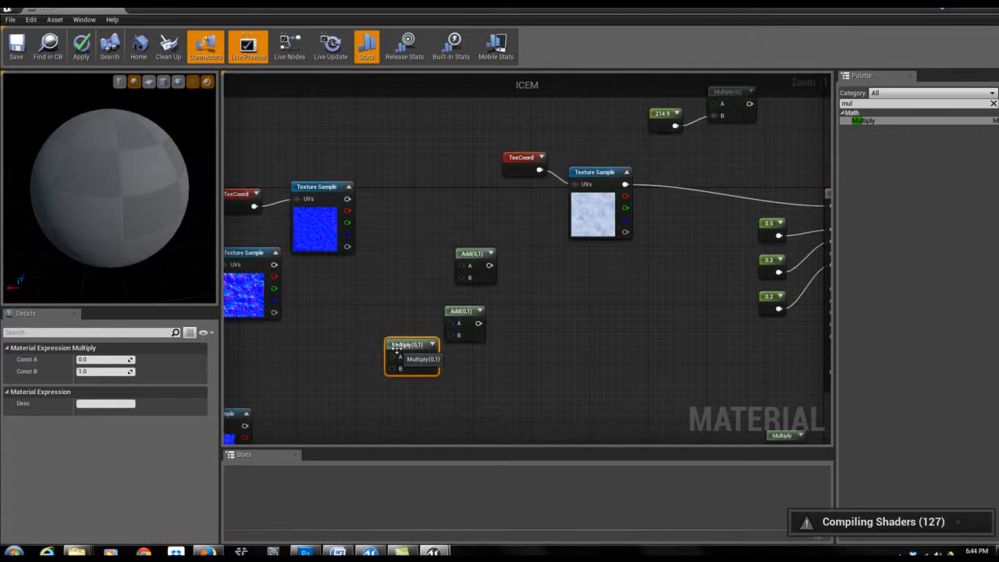
key("ctrl+c")
key("ctrl+v")
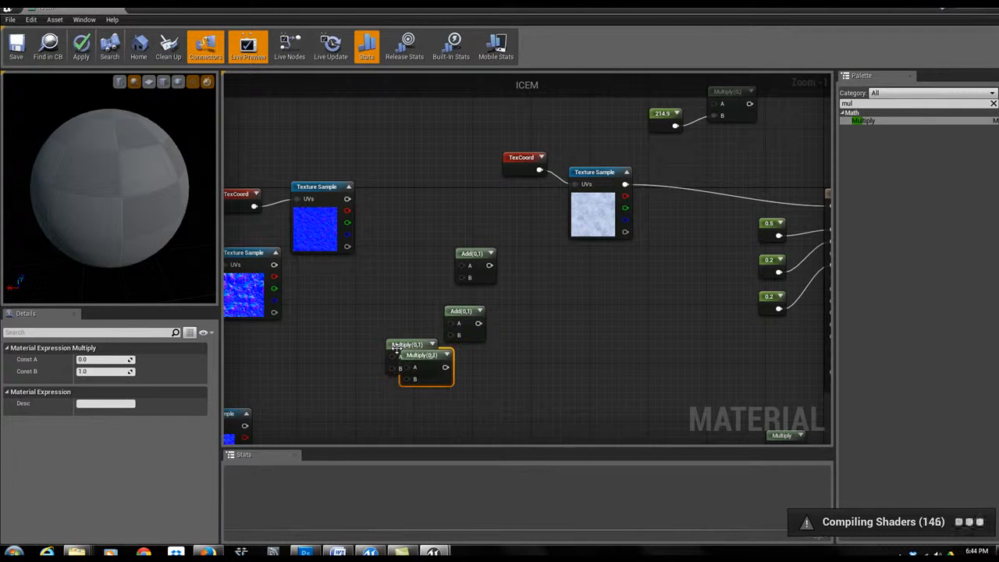
left_click_drag(428, 361, 535, 396)
- Spread out the two Add and two Multiply nodes beside the normal map Texture Samples so they no longer crowd each other
left_click_drag(476, 252, 428, 206)
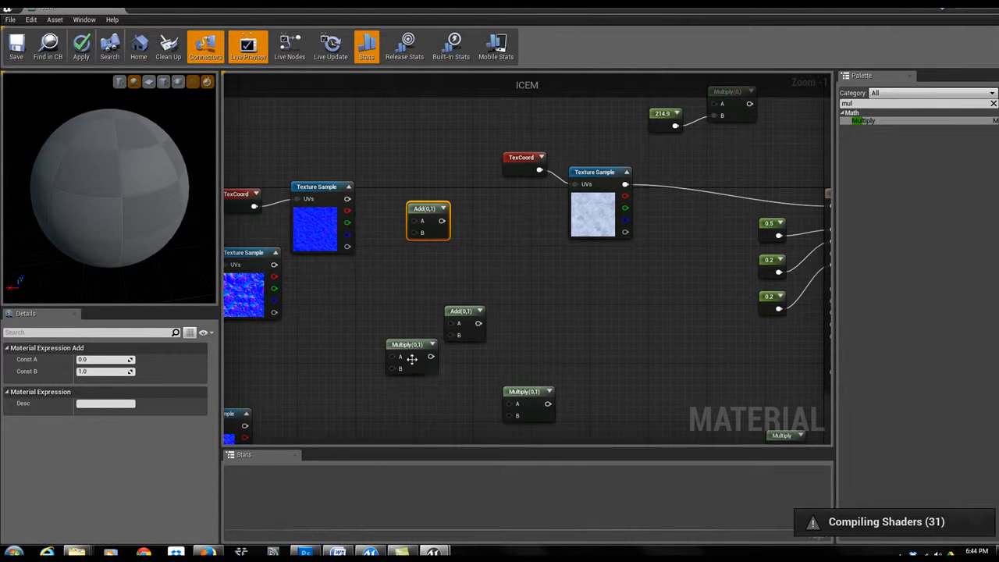
left_click_drag(405, 346, 377, 306)
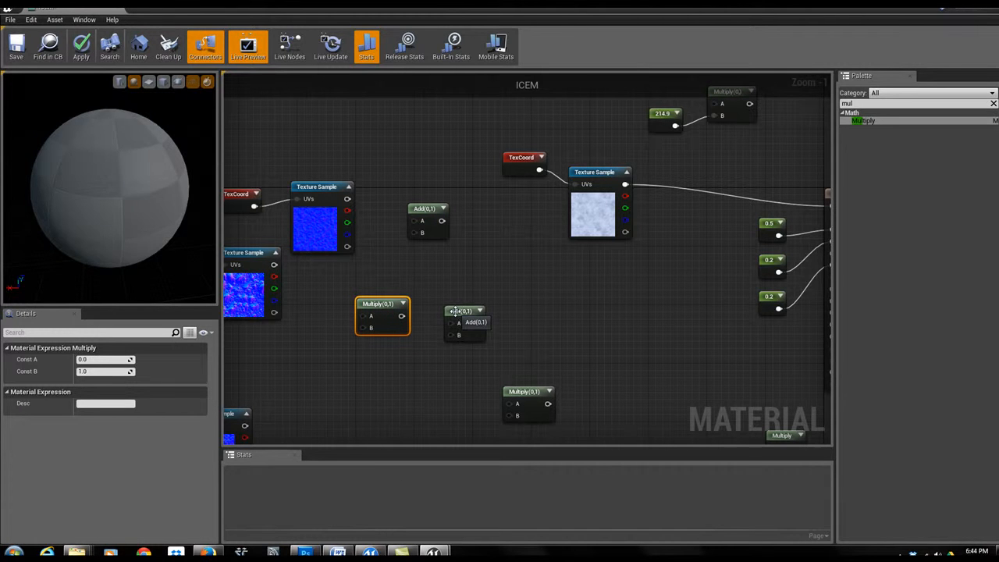
left_click_drag(471, 310, 535, 301)
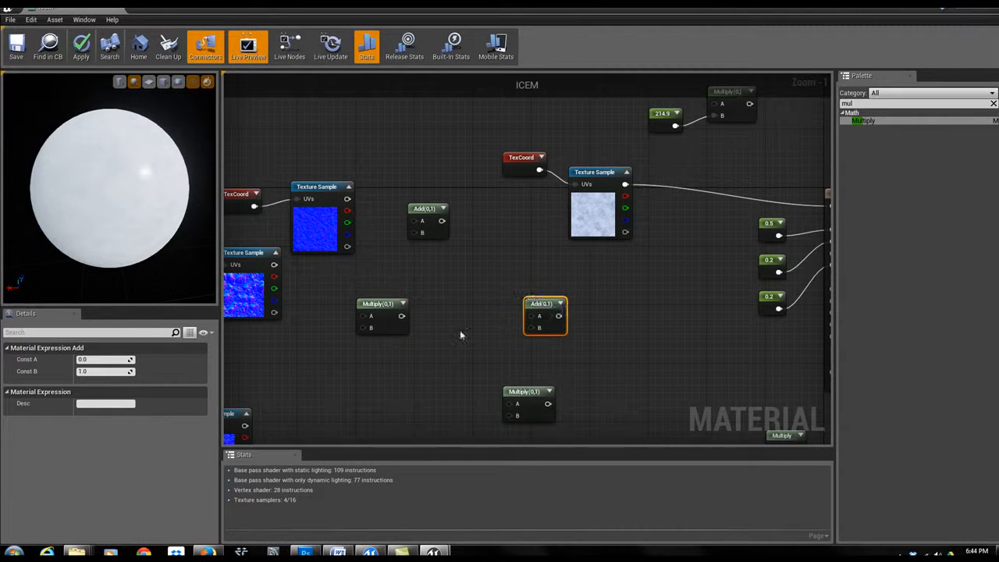
left_click_drag(524, 386, 427, 390)
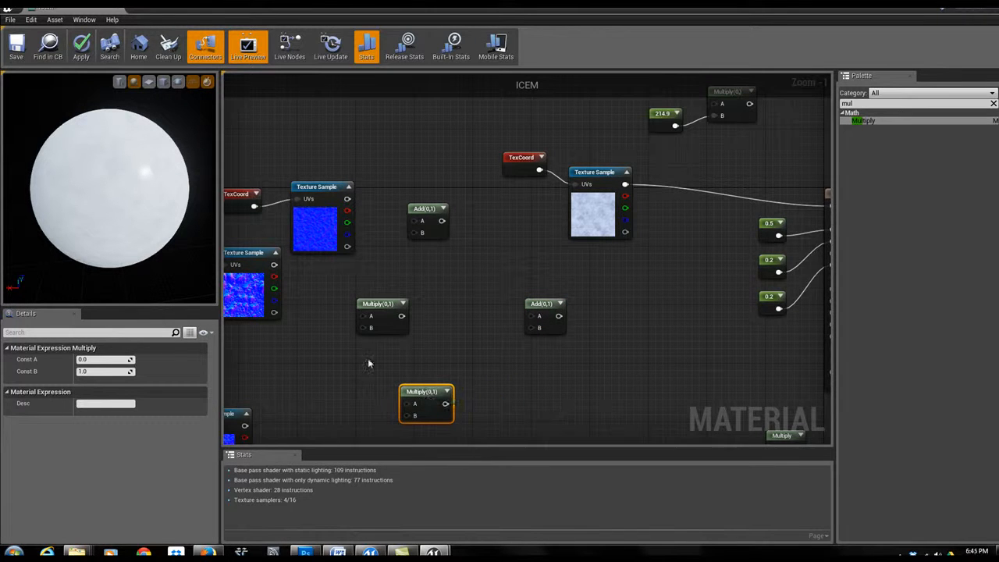
right_click_drag(338, 361, 544, 328)
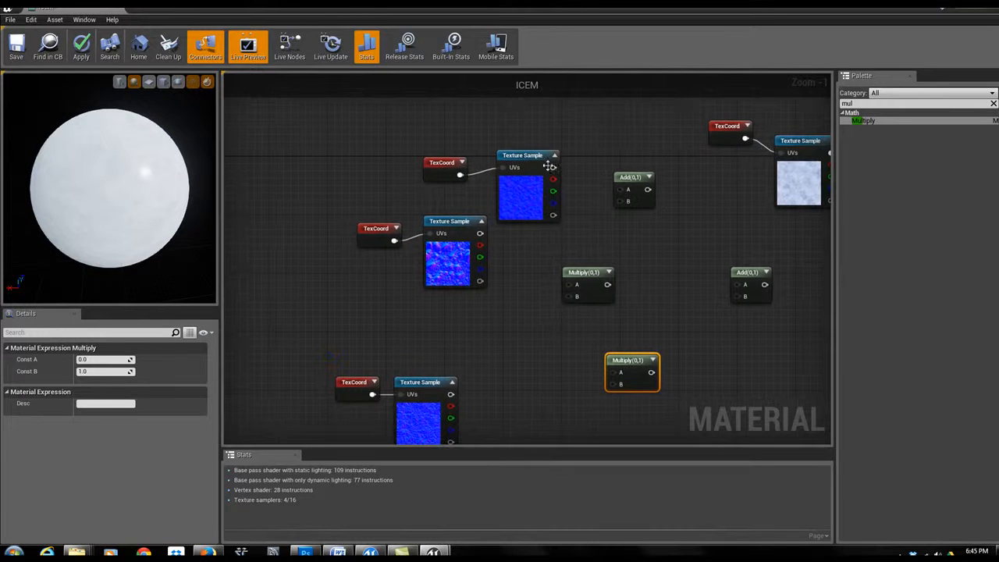
- Shrink the material editor window and locate the textures used by the three normal map Texture Samples in the Content Browser
left_click(974, 4)
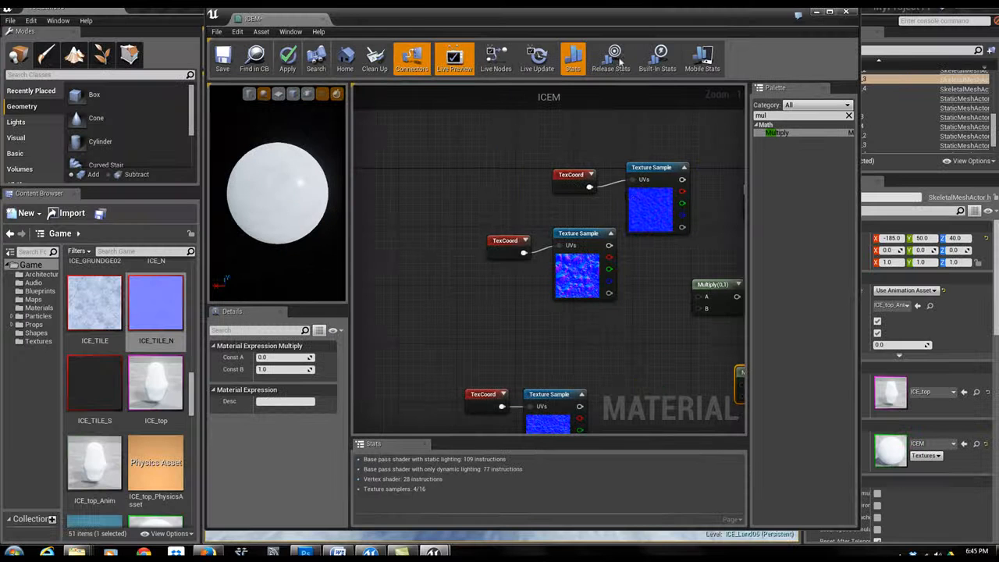
double_click(650, 202)
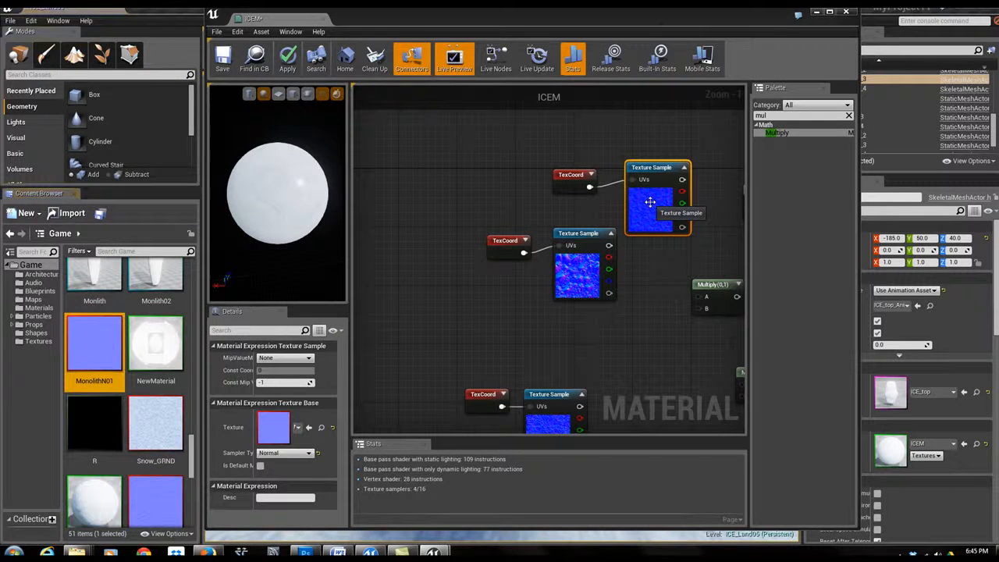
left_click_drag(623, 19, 586, 278)
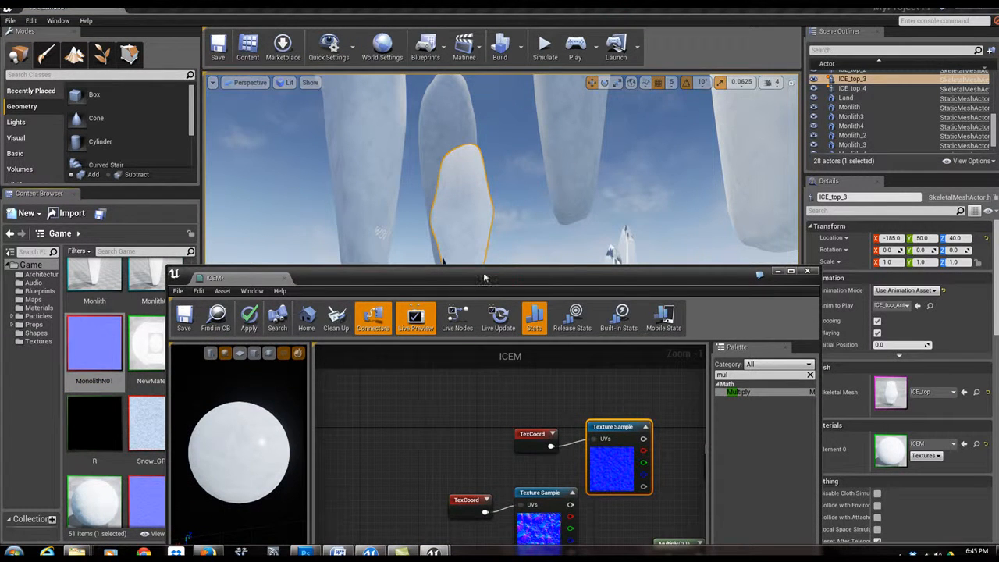
left_click_drag(484, 274, 538, 109)
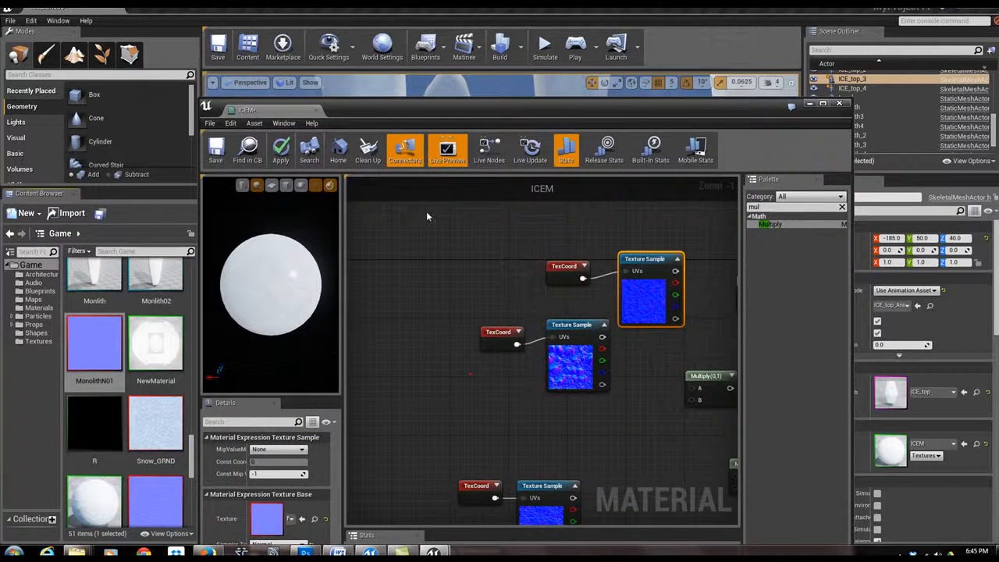
left_click(573, 324)
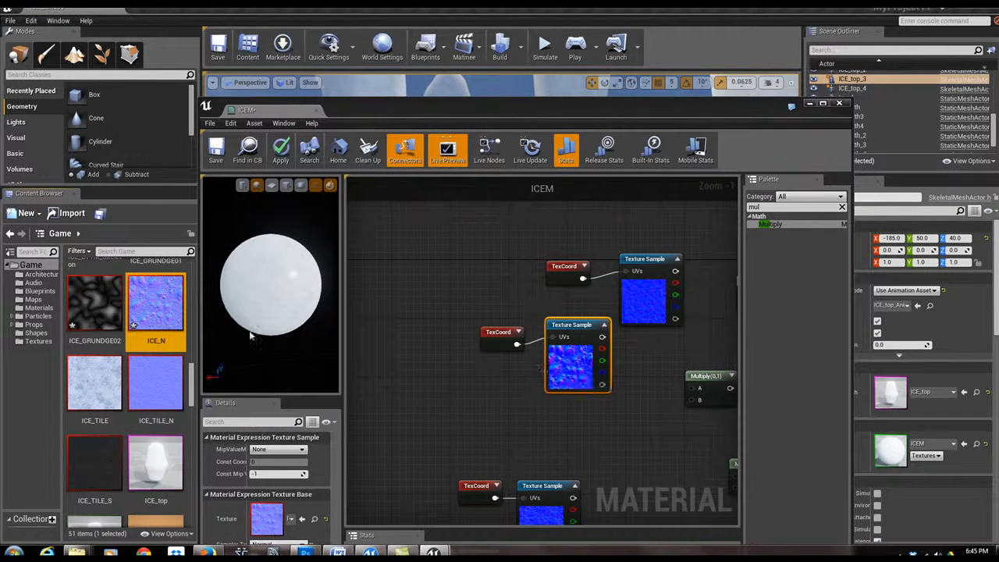
right_click_drag(498, 382, 467, 331)
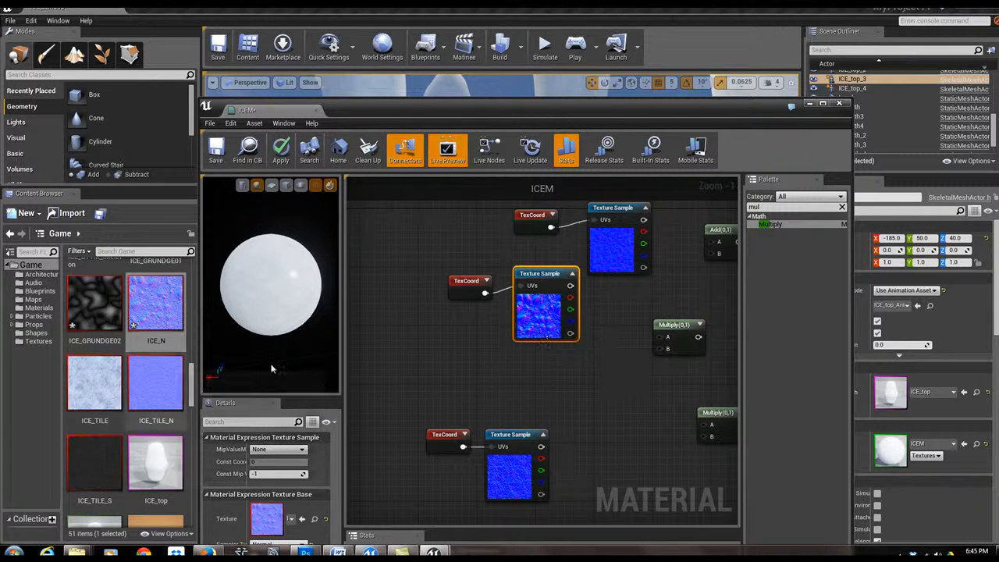
left_click(503, 458)
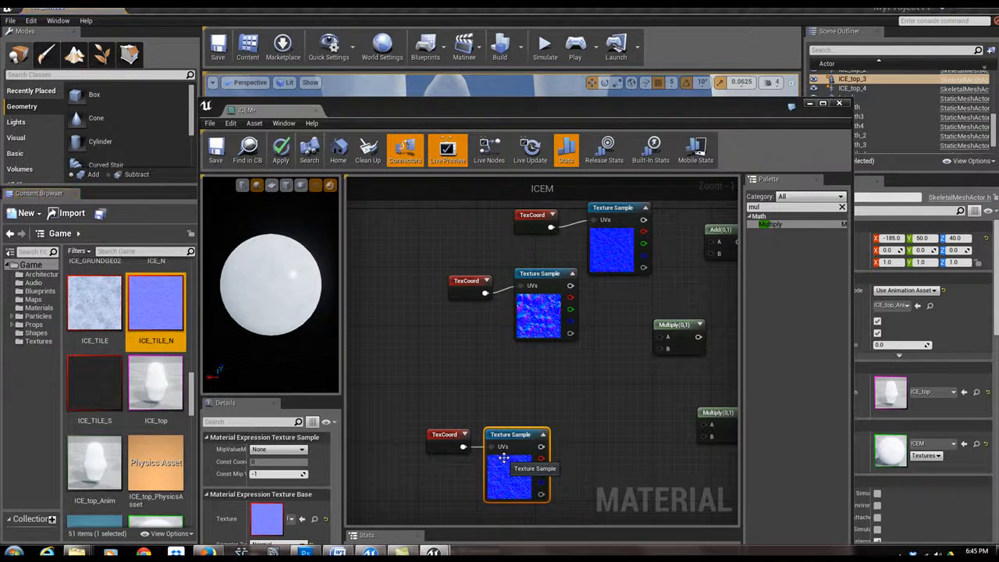
- Shift the lowest normal map Texture Sample slightly upward and add a Constant3Vector node between it and the lower Multiply node
right_click_drag(517, 424, 478, 392)
left_click_drag(480, 398, 495, 369)
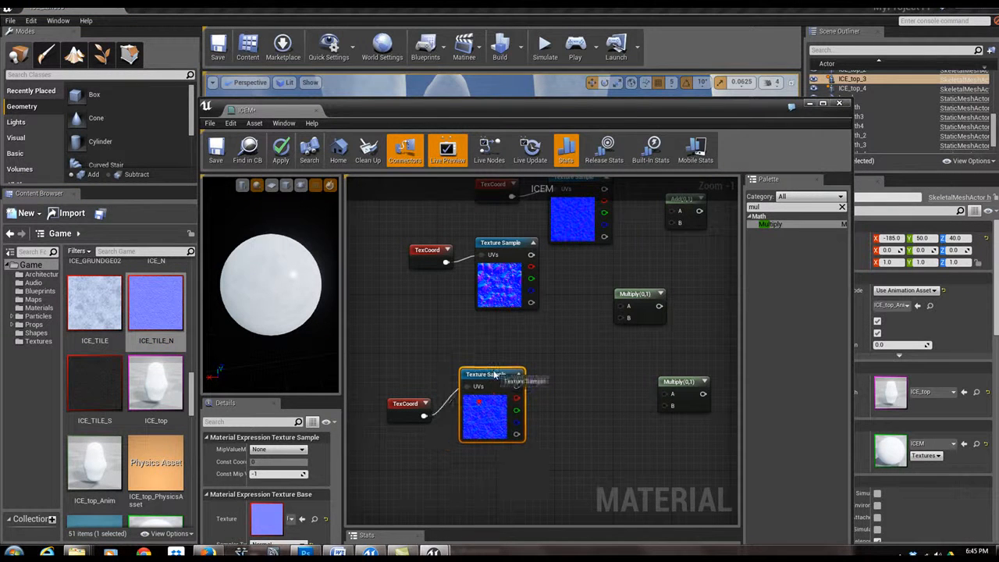
right_click_drag(587, 359, 439, 404)
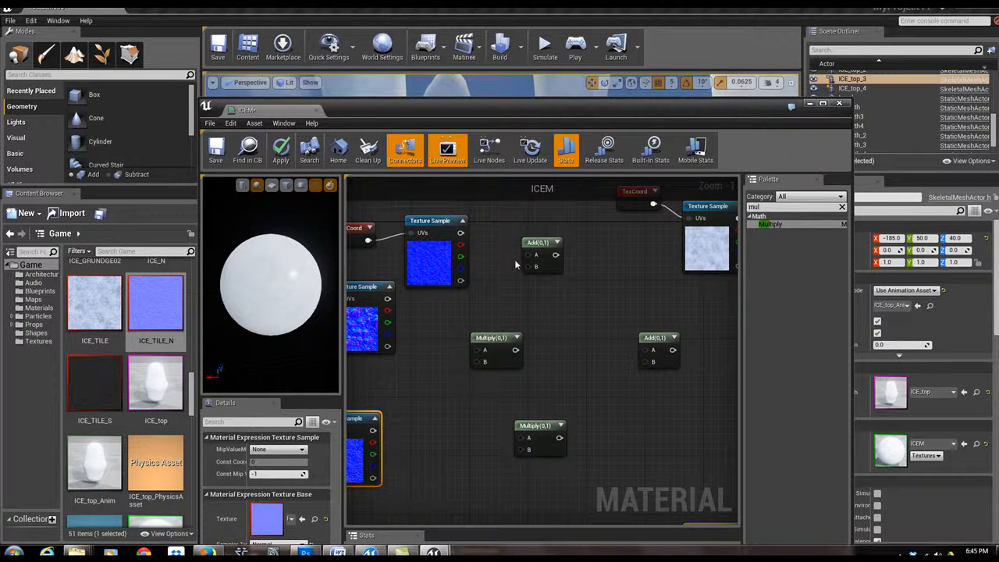
right_click_drag(438, 400, 531, 348)
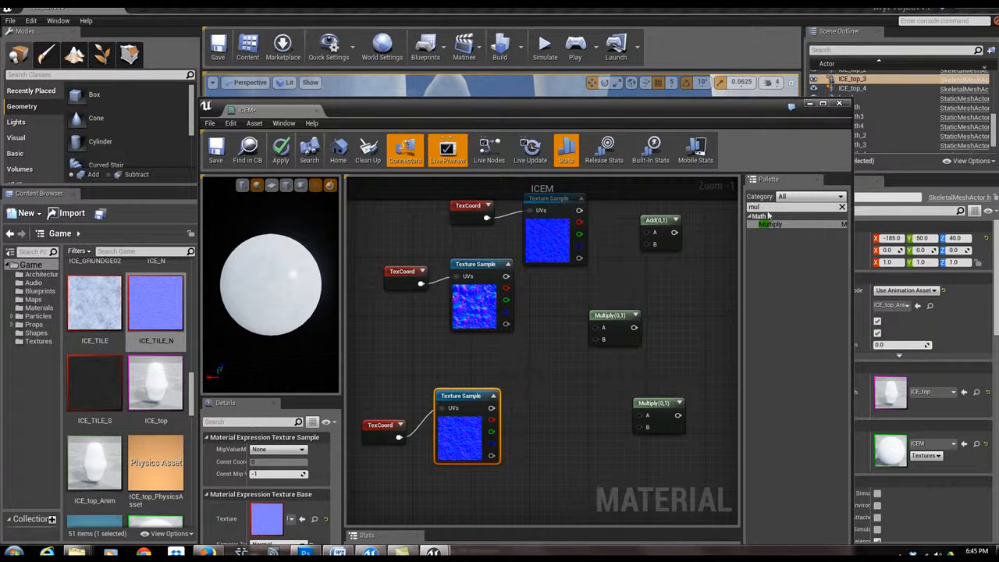
type("constant")
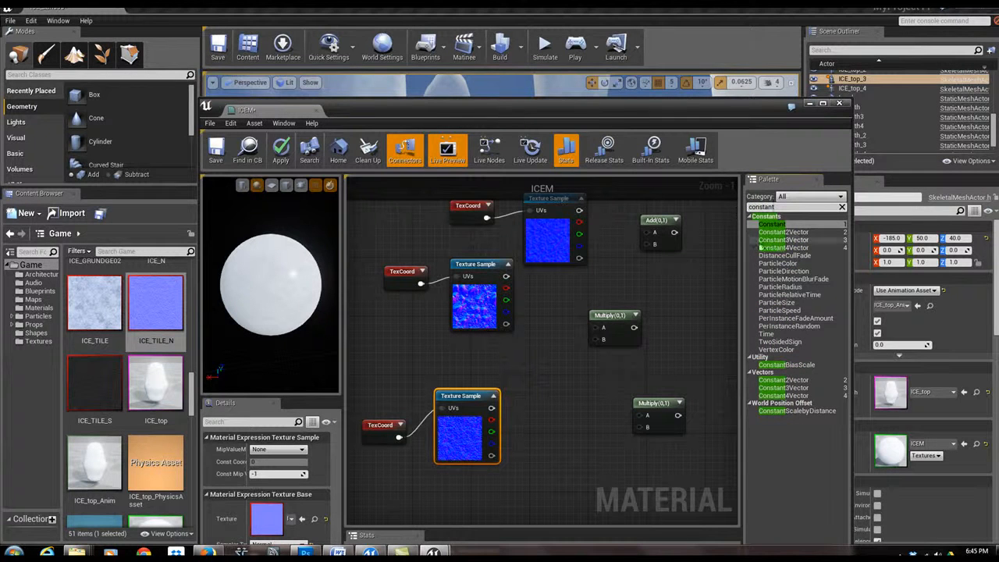
left_click(781, 240)
left_click_drag(774, 245, 551, 400)
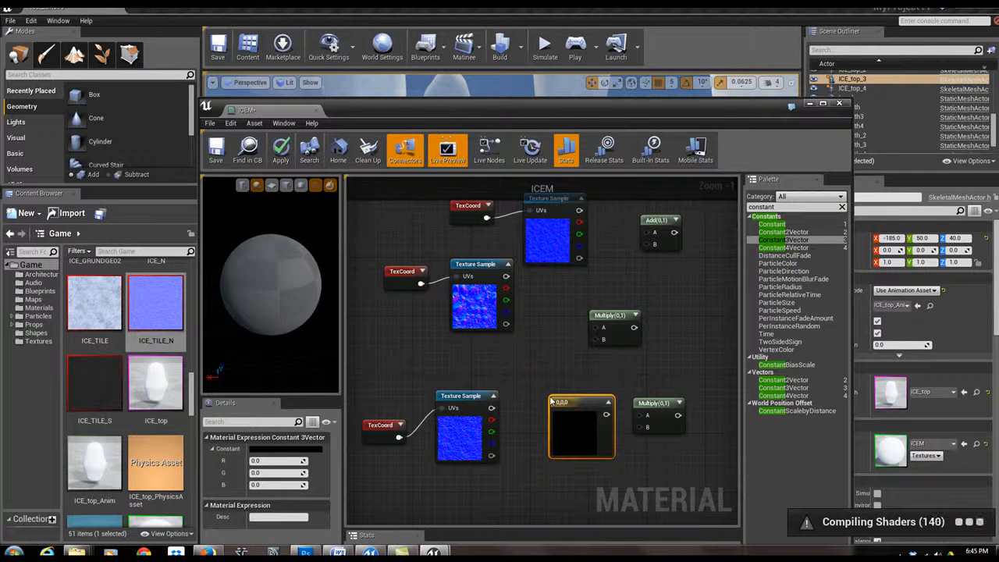
- Duplicate the Constant3Vector node and arrange the two below the middle and lowest normal map Texture Samples
key("ctrl+c")
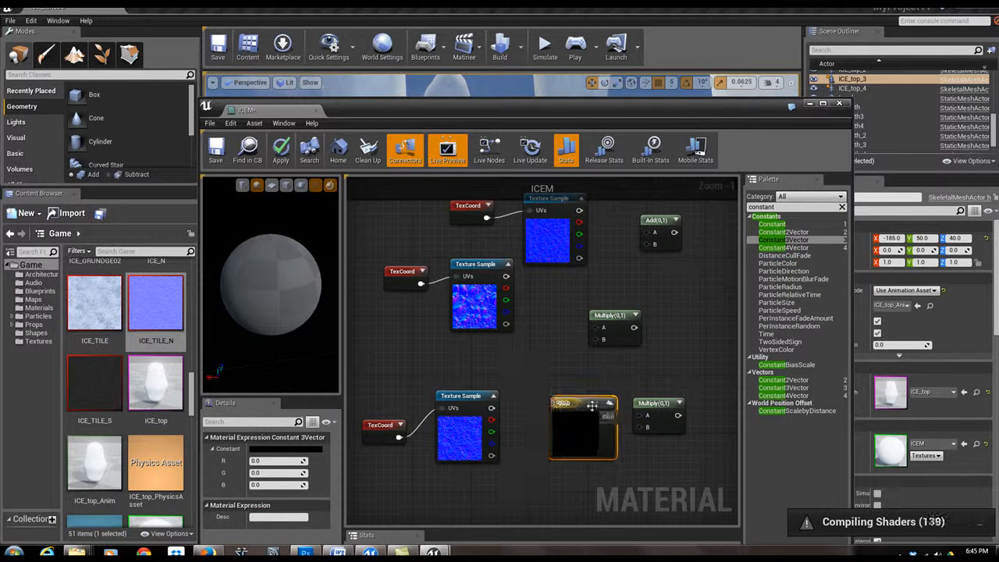
key("ctrl+v")
left_click_drag(482, 374, 416, 344)
left_click_drag(579, 402, 492, 482)
- Connect the upper normal map to the Add node's A input and the middle one through the nearby Multiply's A input to Add's B
right_click_drag(552, 409, 496, 433)
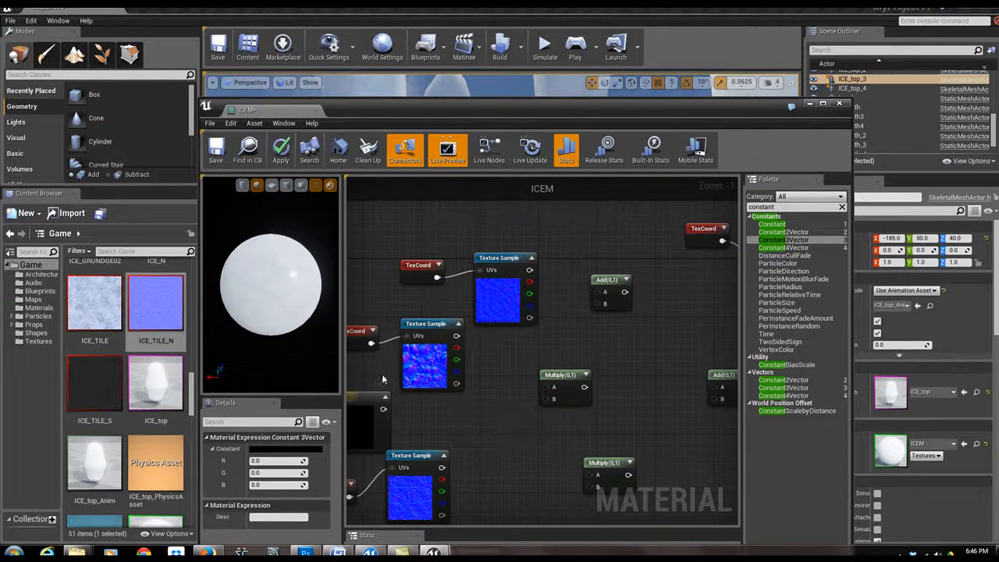
left_click_drag(529, 270, 601, 298)
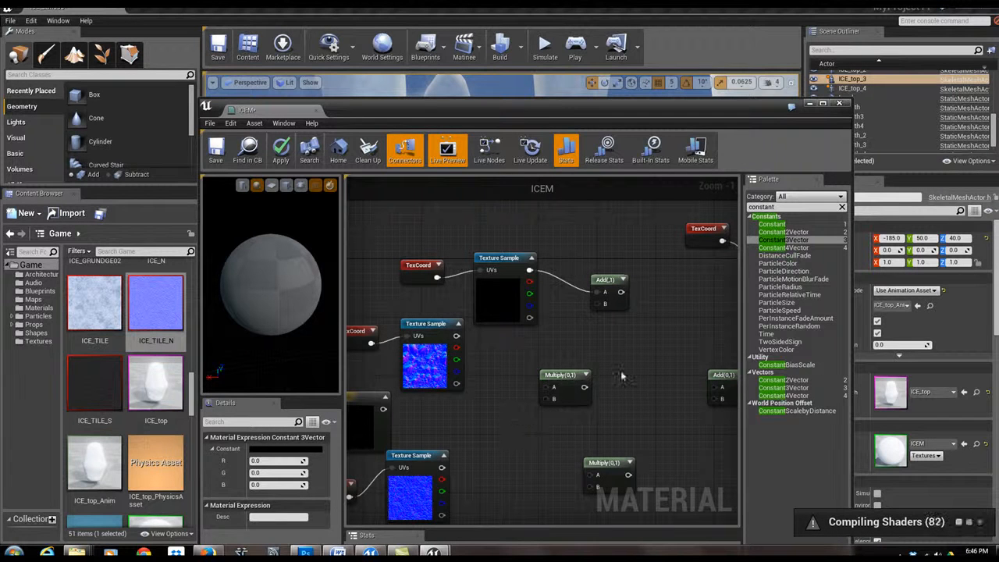
left_click(548, 375)
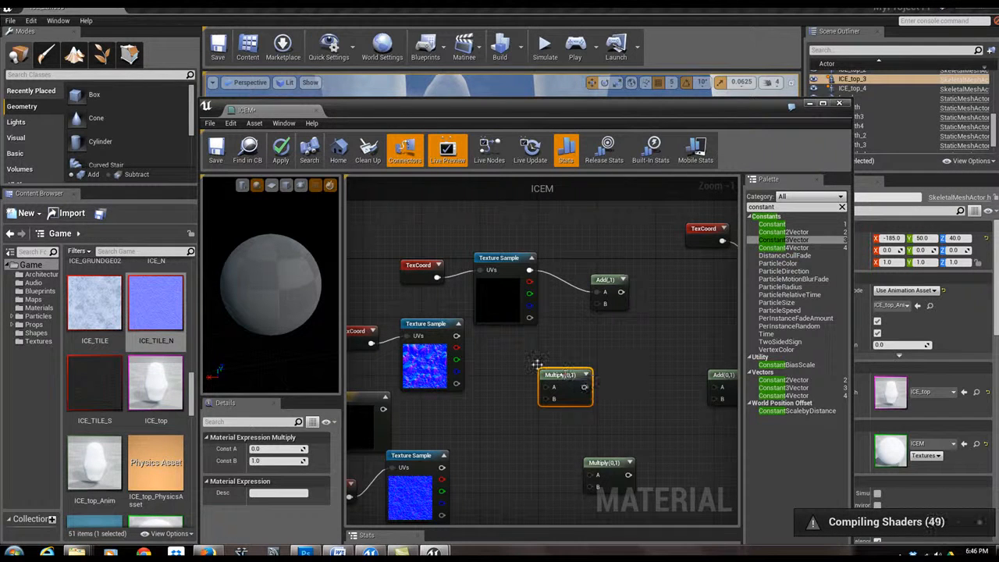
left_click_drag(545, 373, 516, 359)
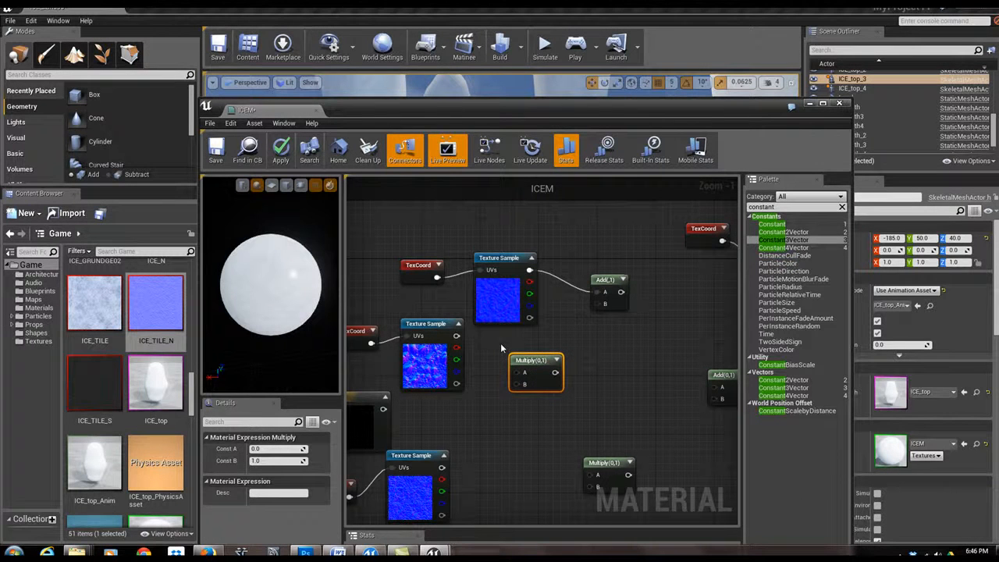
left_click_drag(453, 339, 600, 305)
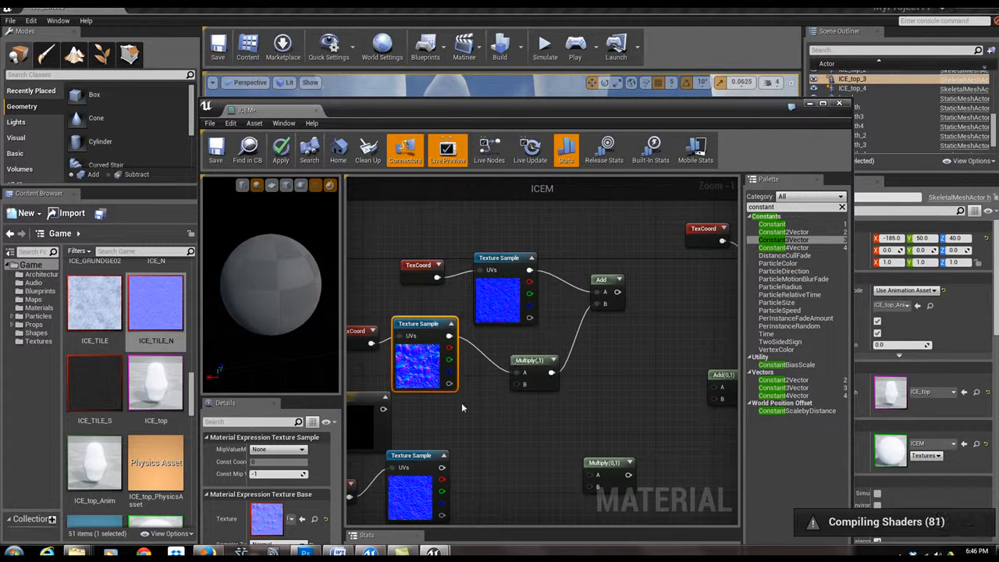
- Set the upper Constant3Vector's R, G and B to 0.5 and connect it to the upper Multiply node's B input
right_click_drag(442, 418, 494, 375)
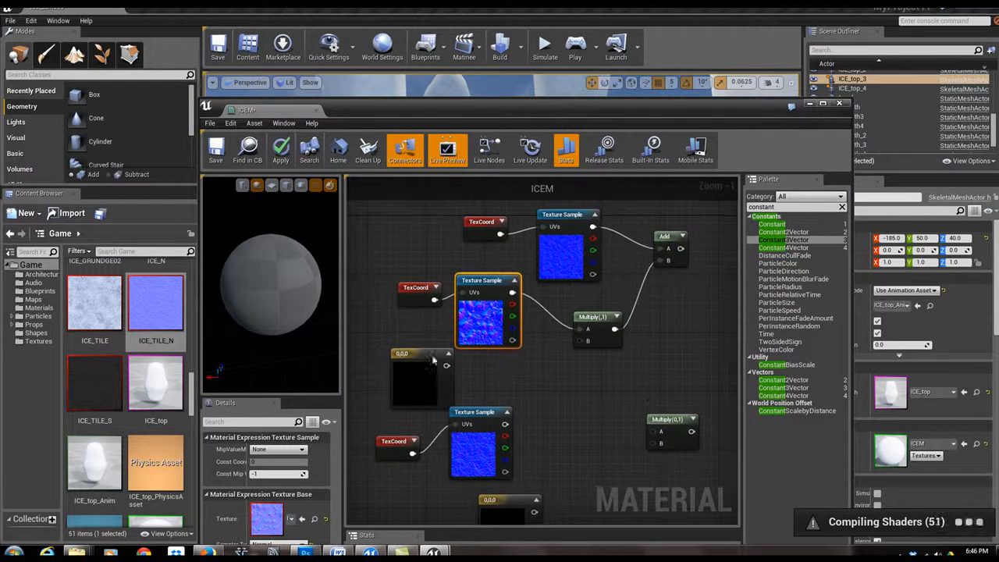
left_click(411, 353)
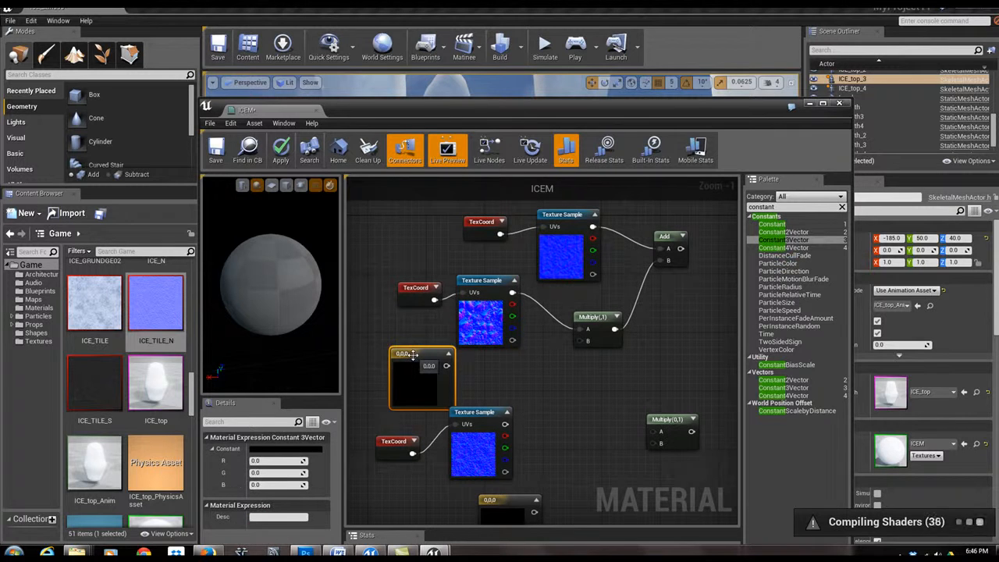
left_click(256, 460)
type("0.5")
key("Return")
left_click(265, 472)
type("0.5")
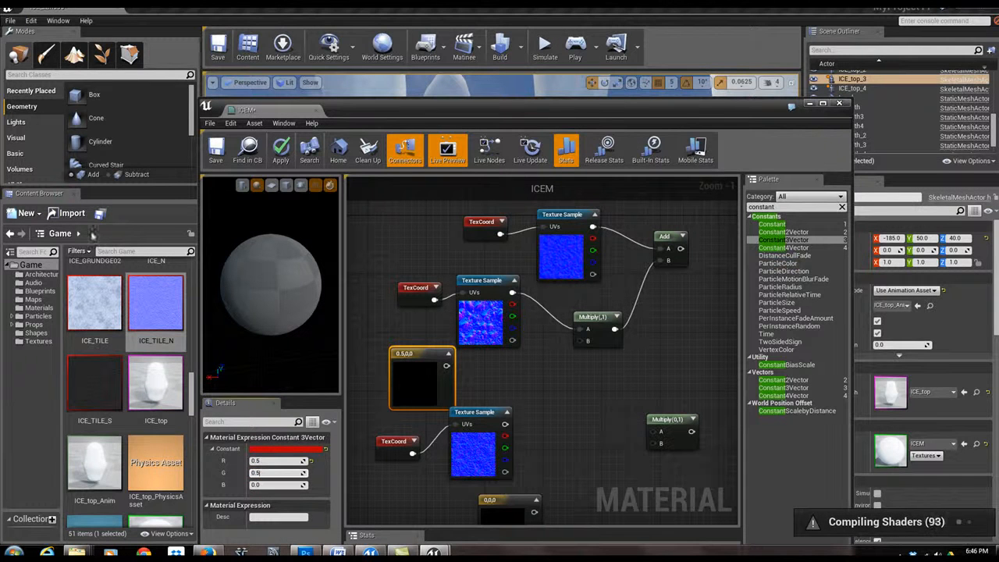
left_click(256, 484)
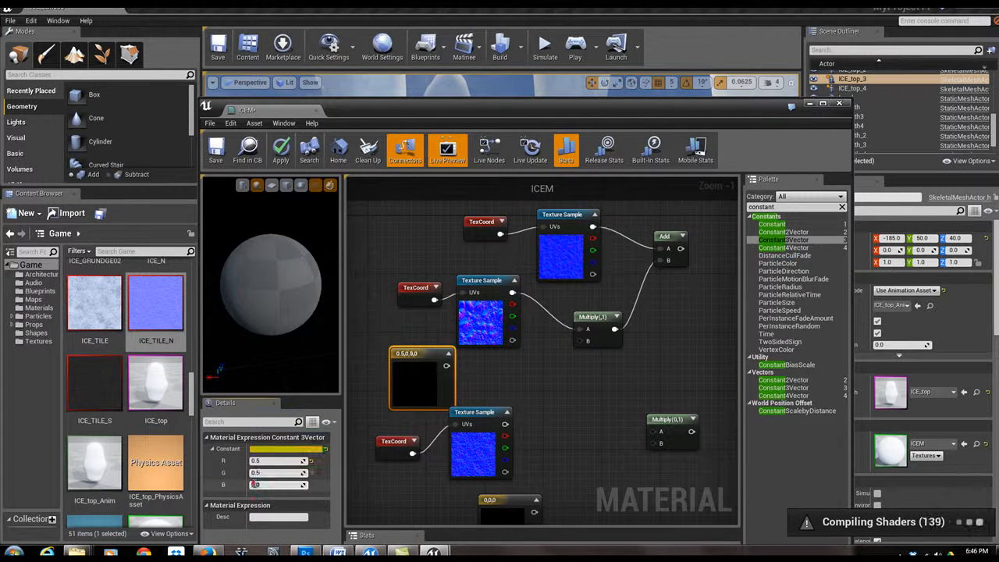
key("Return")
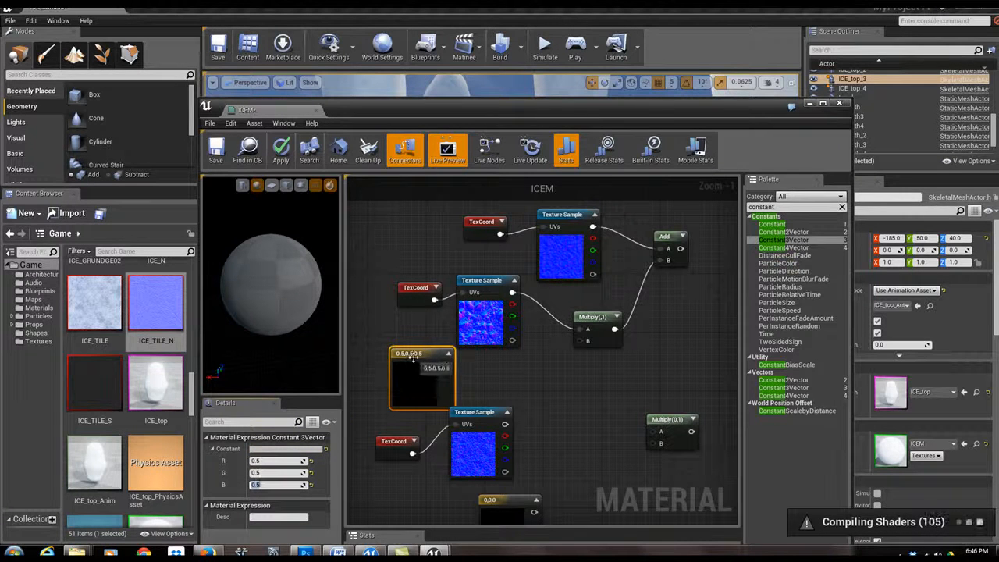
left_click_drag(409, 358, 387, 351)
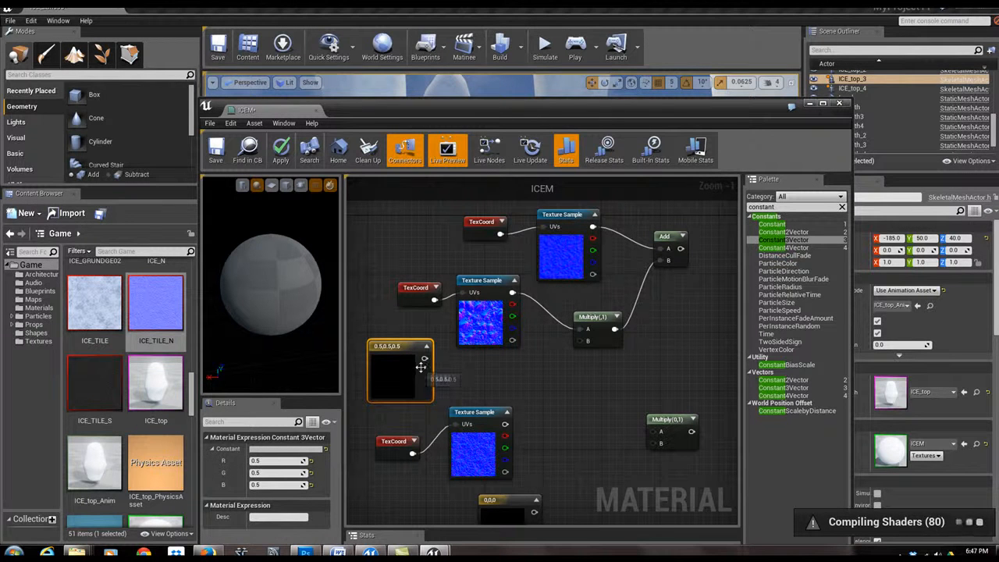
mouse_move(424, 358)
left_mouse_down()
mouse_move(458, 375)
mouse_move(528, 379)
mouse_move(582, 344)
left_mouse_up()
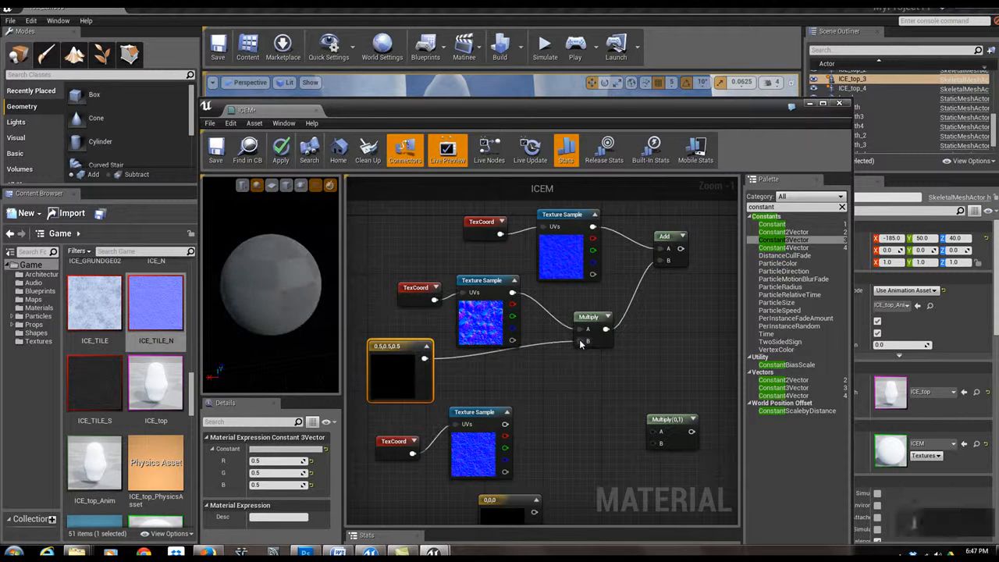
- Set the R, G and B values of the Constant3Vector below the lowest Texture Sample to 0.5
right_click_drag(536, 421, 511, 379)
left_click(496, 431)
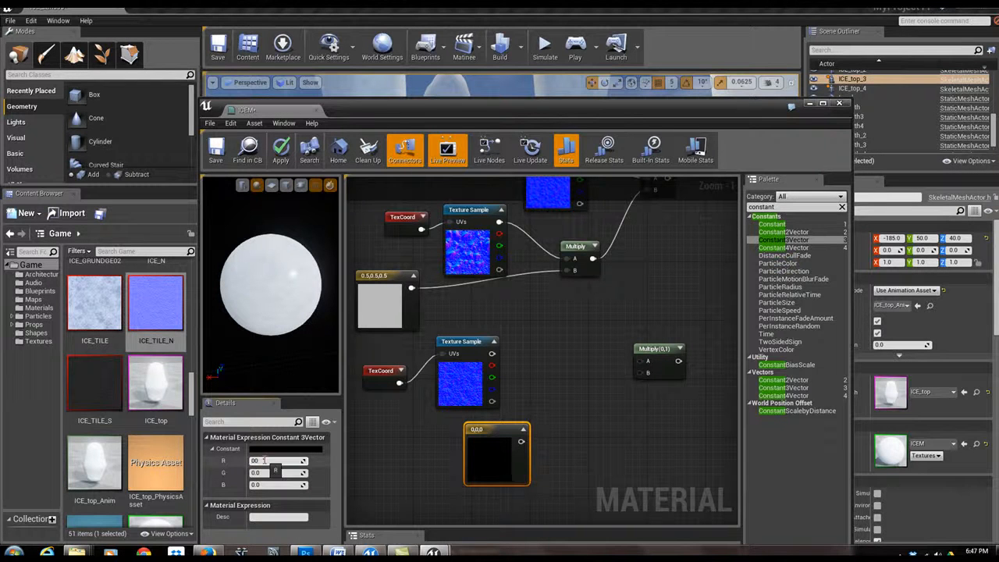
type("0.5")
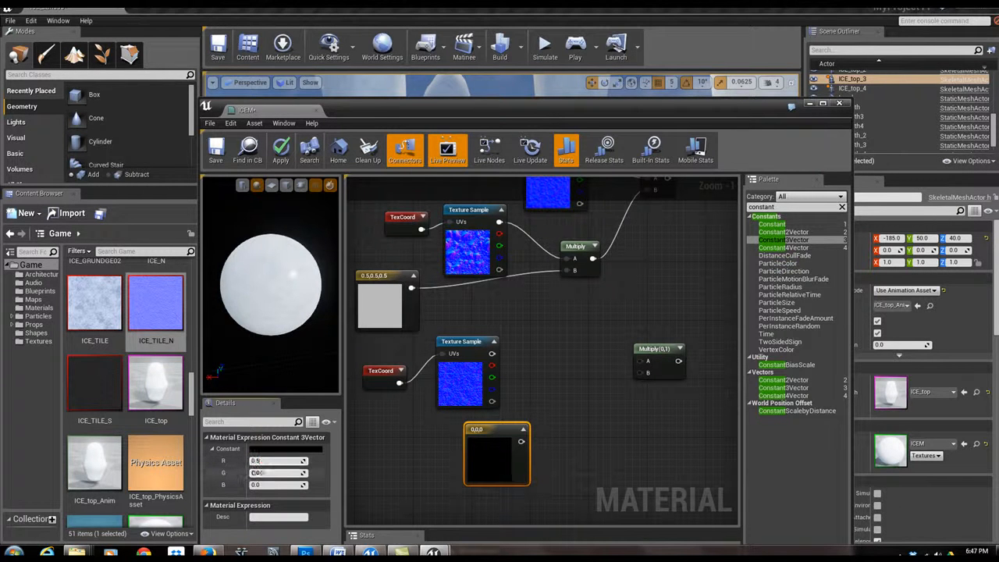
left_click(261, 473)
type("0.5")
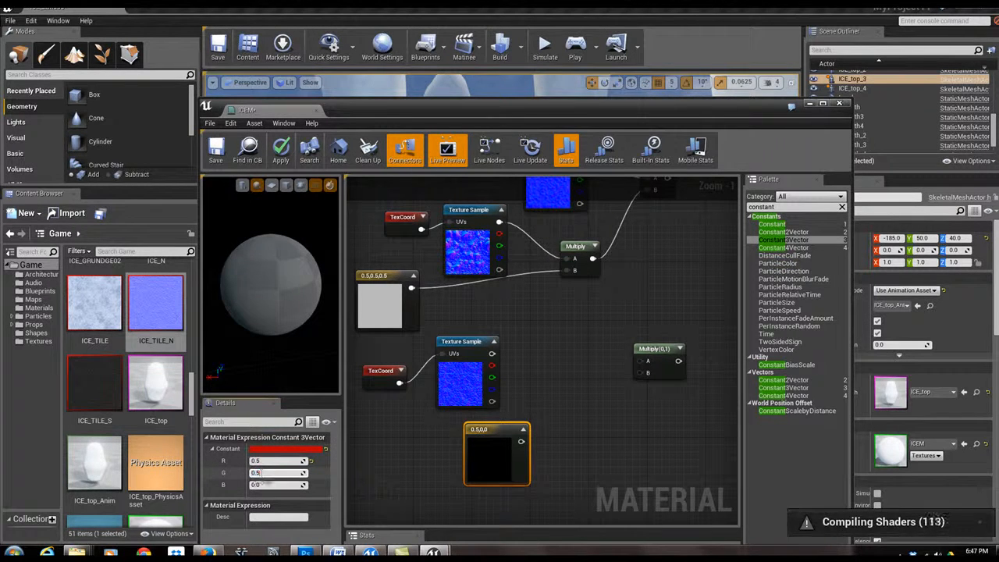
left_click(255, 485)
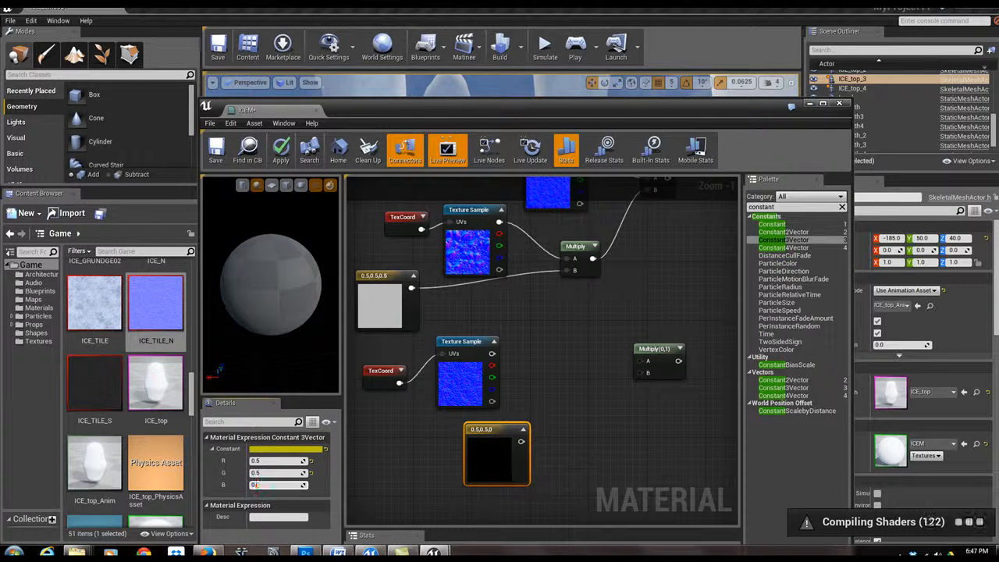
type("0.5")
key("Return")
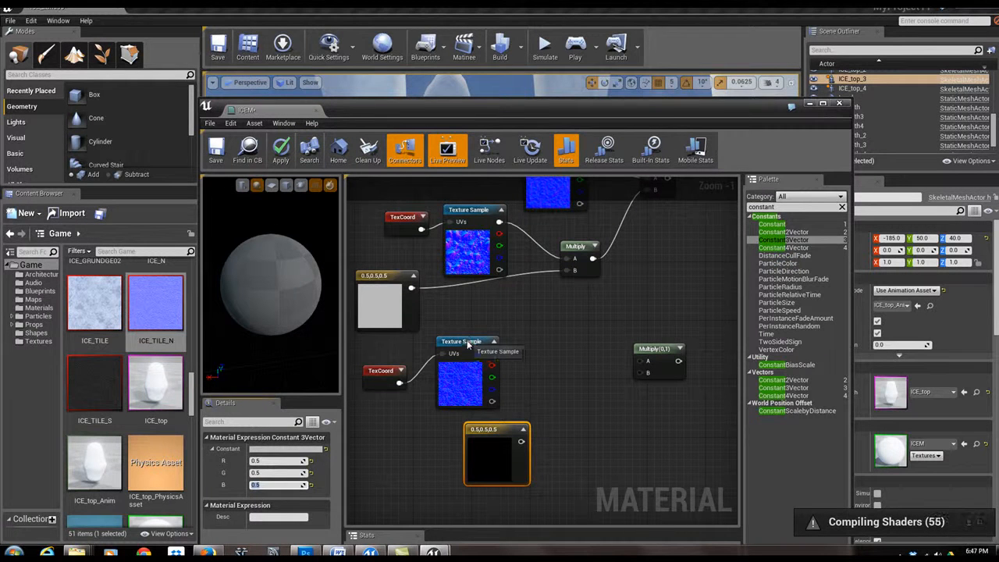
- Align the lowest Texture Sample and its Constant3Vector, and connect them to the lower Multiply node's A and B inputs respectively
left_click_drag(472, 337, 462, 337)
left_click_drag(483, 436, 466, 441)
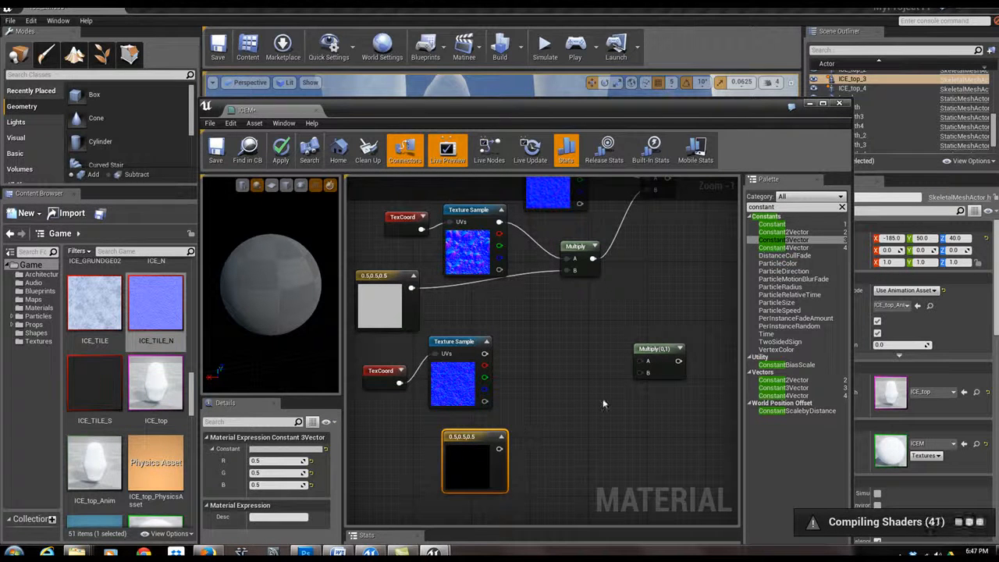
left_click_drag(484, 354, 641, 367)
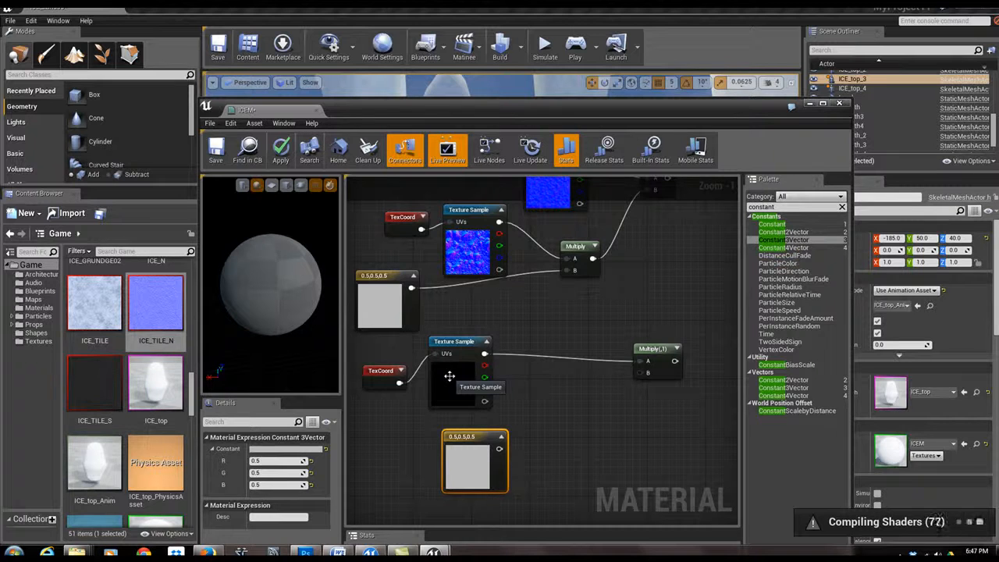
left_click_drag(499, 447, 647, 372)
- Lower the first Add node slightly and connect its output to the second Add node's A input
right_click_drag(640, 415, 479, 499)
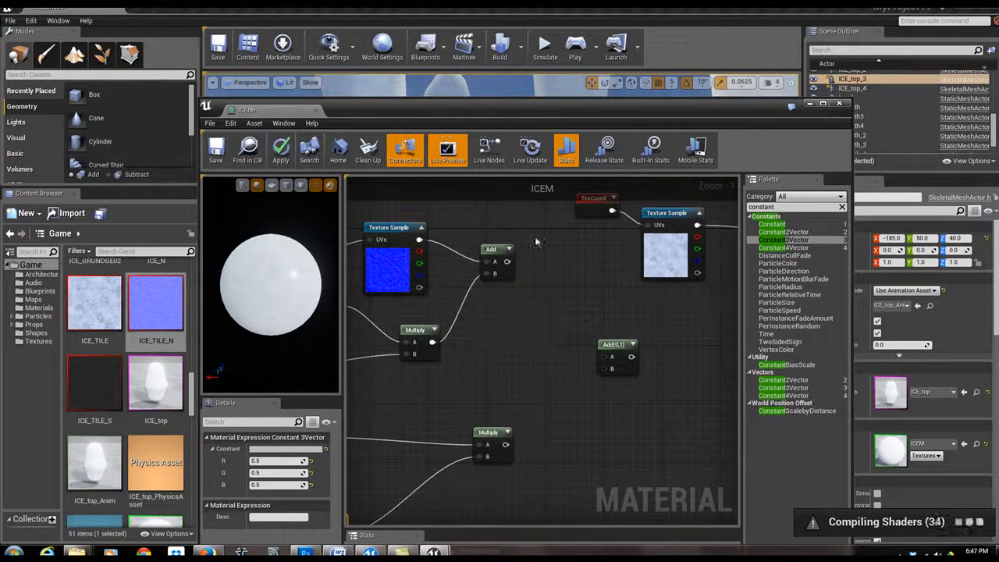
left_click_drag(493, 247, 491, 263)
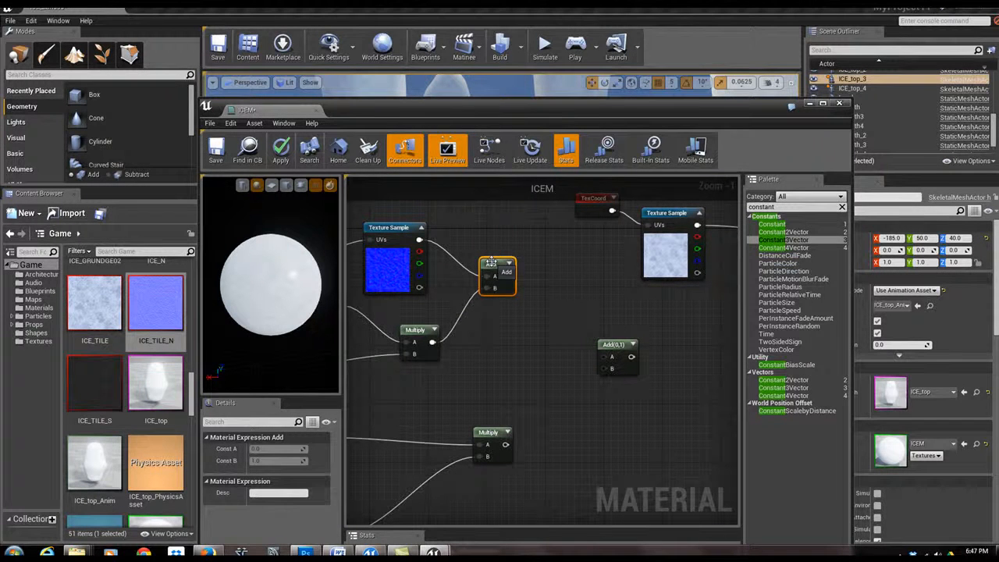
left_click_drag(505, 277, 607, 358)
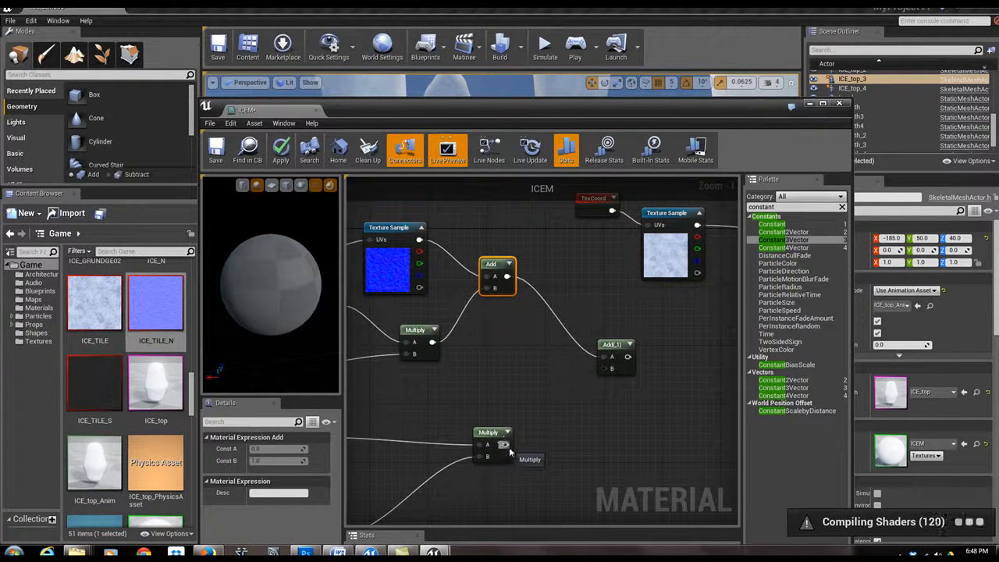
- Connect the lower Multiply node's output to the second Add node's B input
left_click_drag(506, 445, 611, 368)
right_click_drag(481, 350, 613, 365)
right_click_drag(542, 391, 450, 405)
right_click_drag(507, 392, 581, 403)
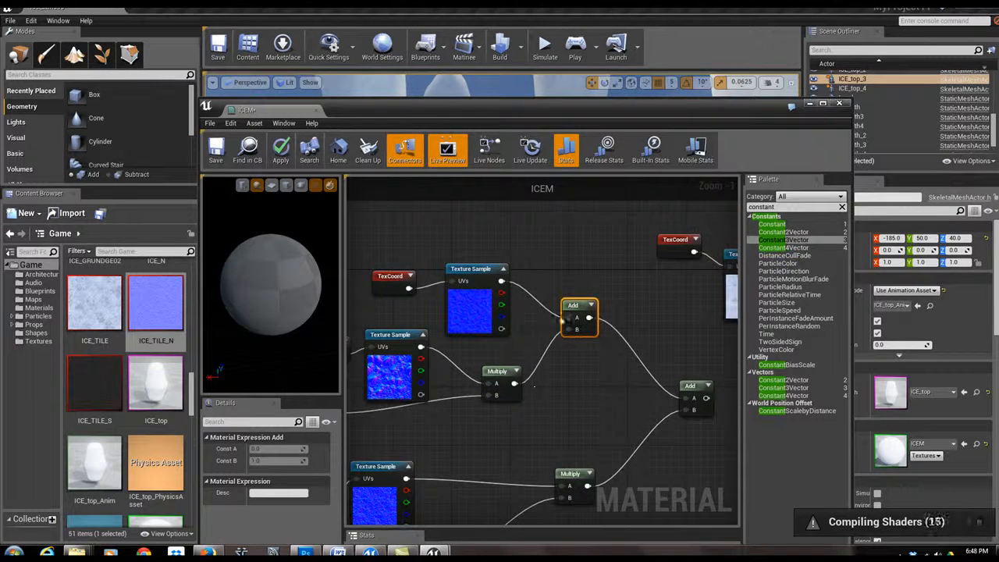
- Examine the normal-map network, checking the Texture Samples, both Constant3Vectors and their links through the Multiply and Add nodes
right_click_drag(584, 352, 579, 396)
right_click_drag(523, 407, 406, 421)
left_click(374, 346)
left_click(470, 293)
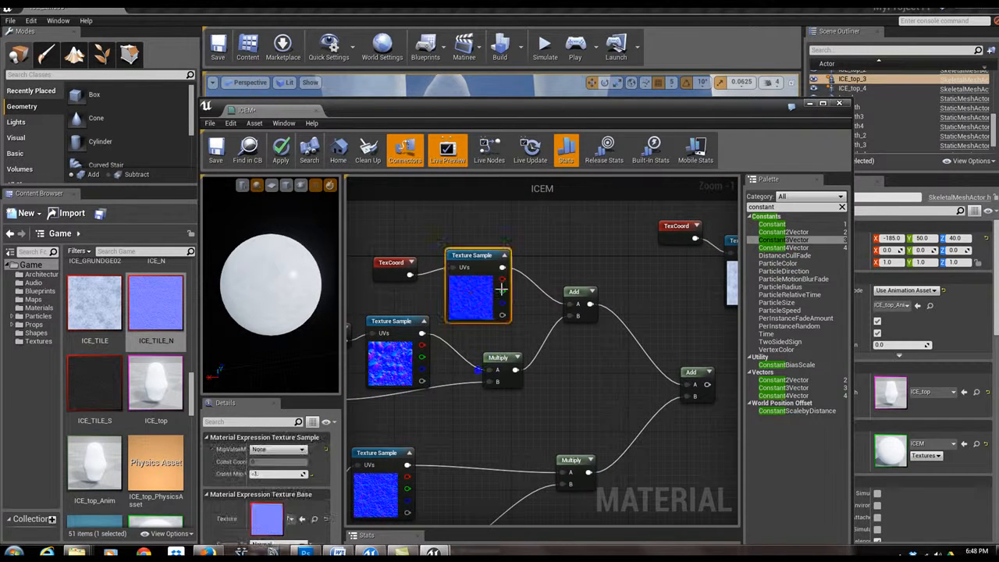
right_click_drag(452, 402, 496, 355)
right_click_drag(486, 466, 390, 502)
right_click_drag(457, 402, 366, 417)
right_click_drag(593, 373, 479, 390)
right_click_drag(391, 395, 715, 300)
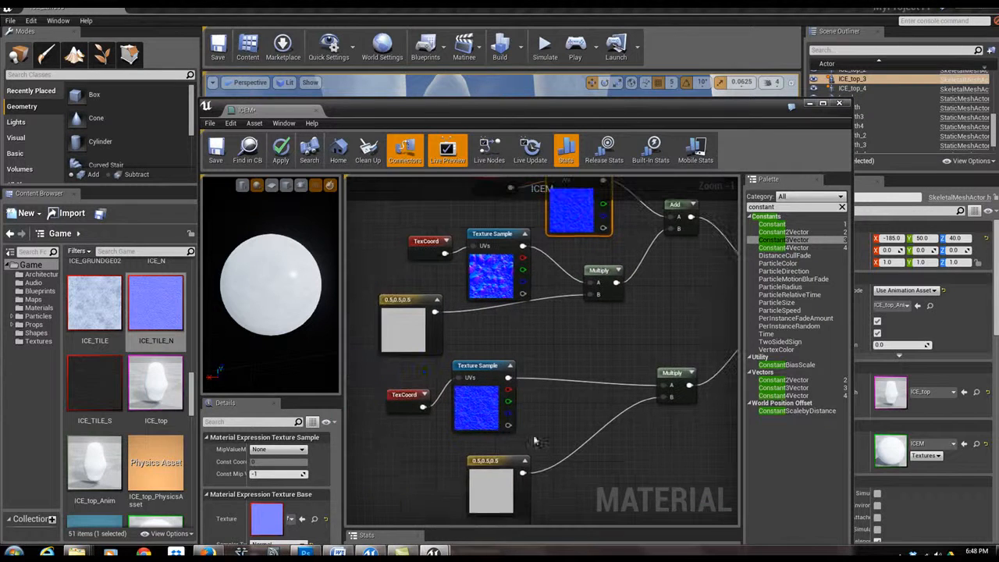
left_click(494, 477)
left_click(405, 304)
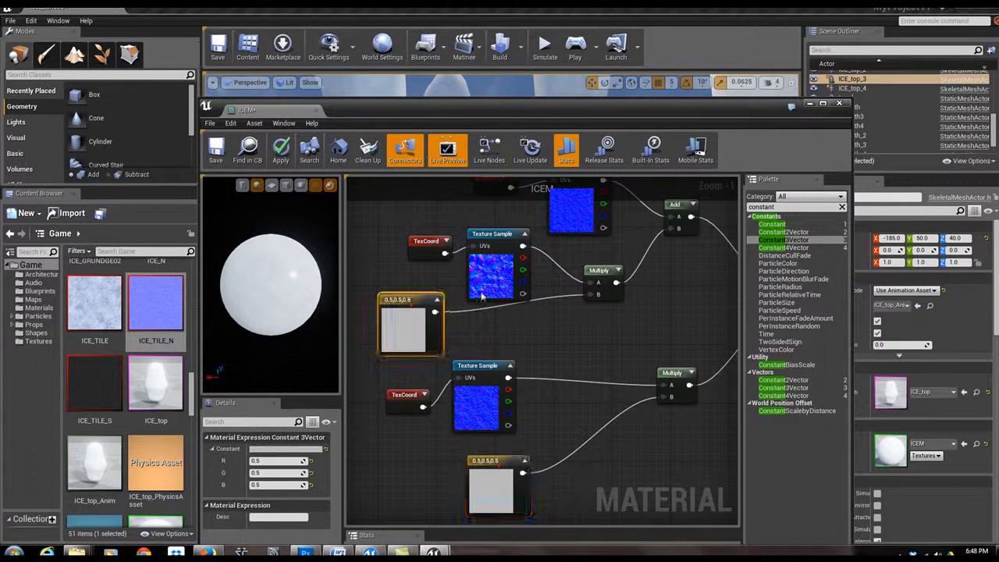
right_click_drag(548, 341, 446, 404)
left_click(472, 257)
- Connect the second Add node's output to the ICEM material's Normal input and check the surface on the preview sphere
right_click_drag(633, 380, 356, 429)
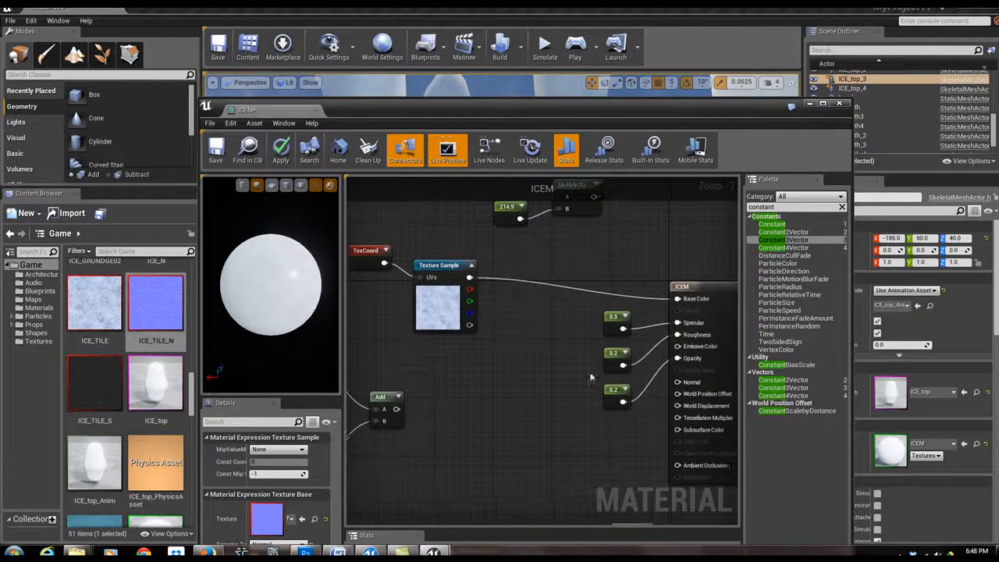
left_click_drag(396, 409, 678, 382)
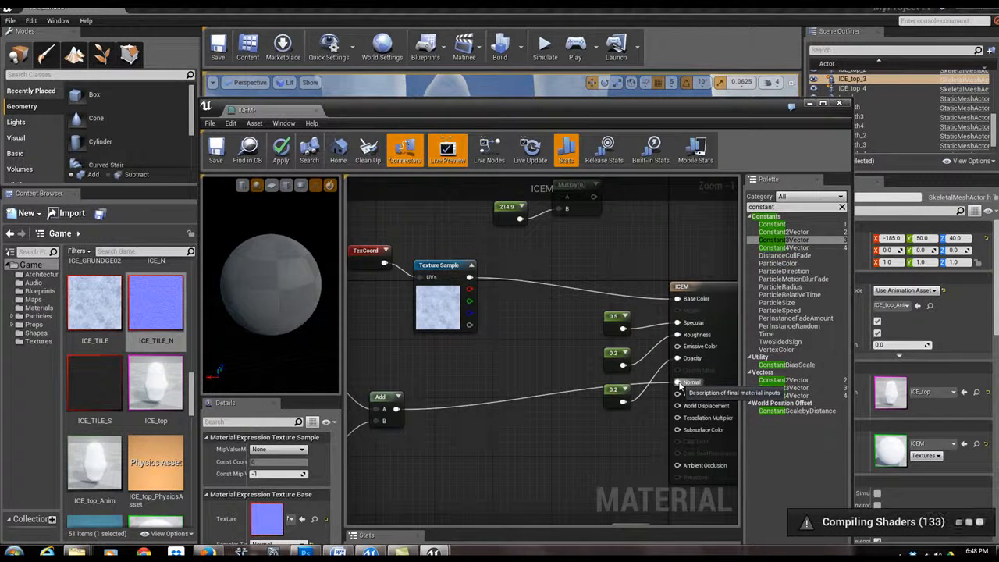
right_click_drag(528, 367, 553, 357)
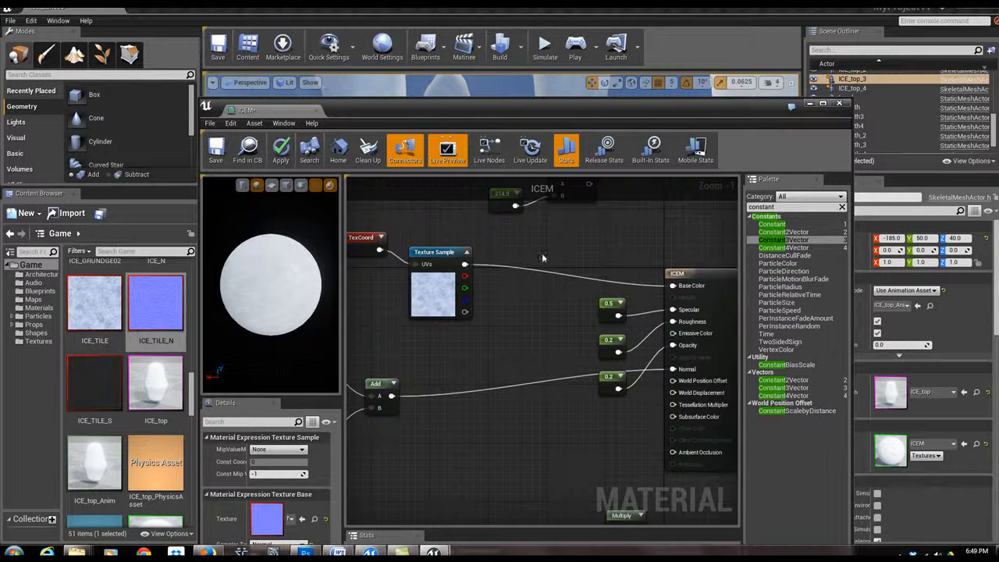
left_click_drag(300, 276, 305, 279)
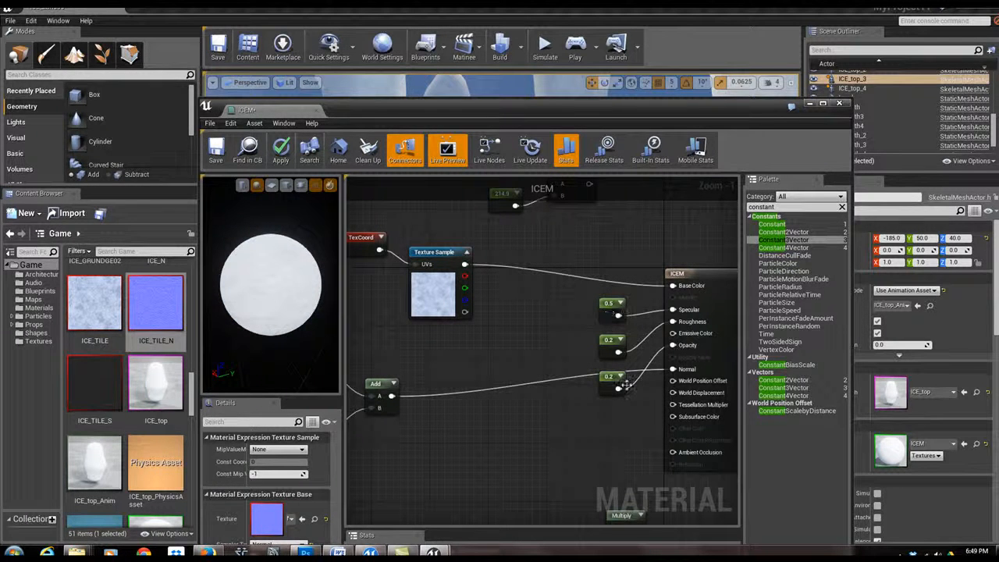
right_click_drag(457, 376, 518, 458)
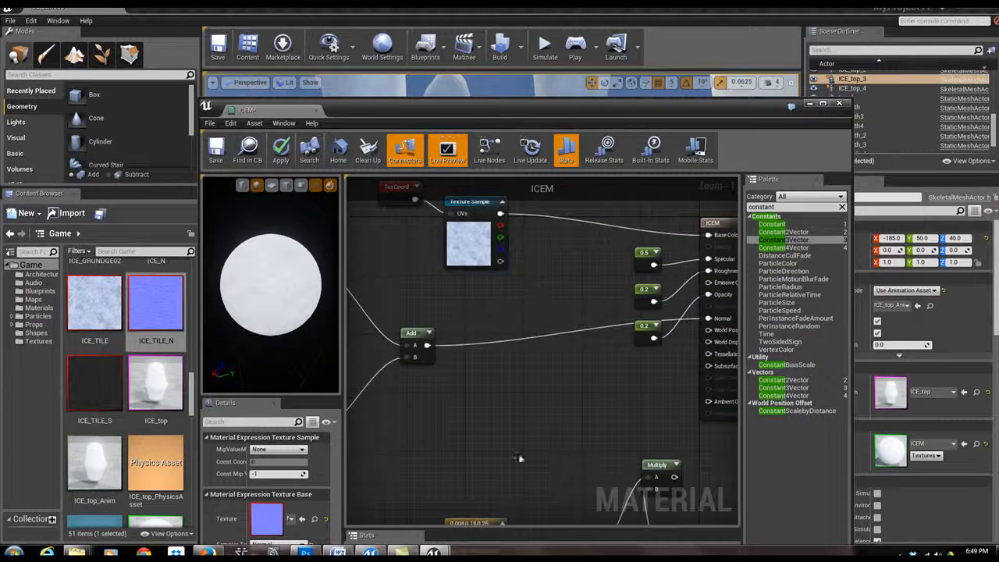
left_click(538, 411)
right_click_drag(564, 403, 500, 490)
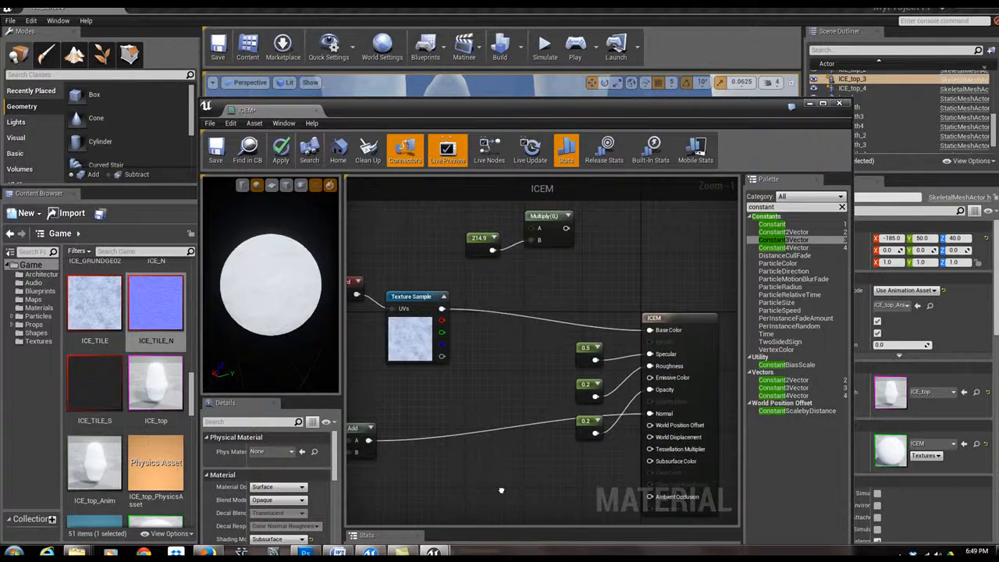